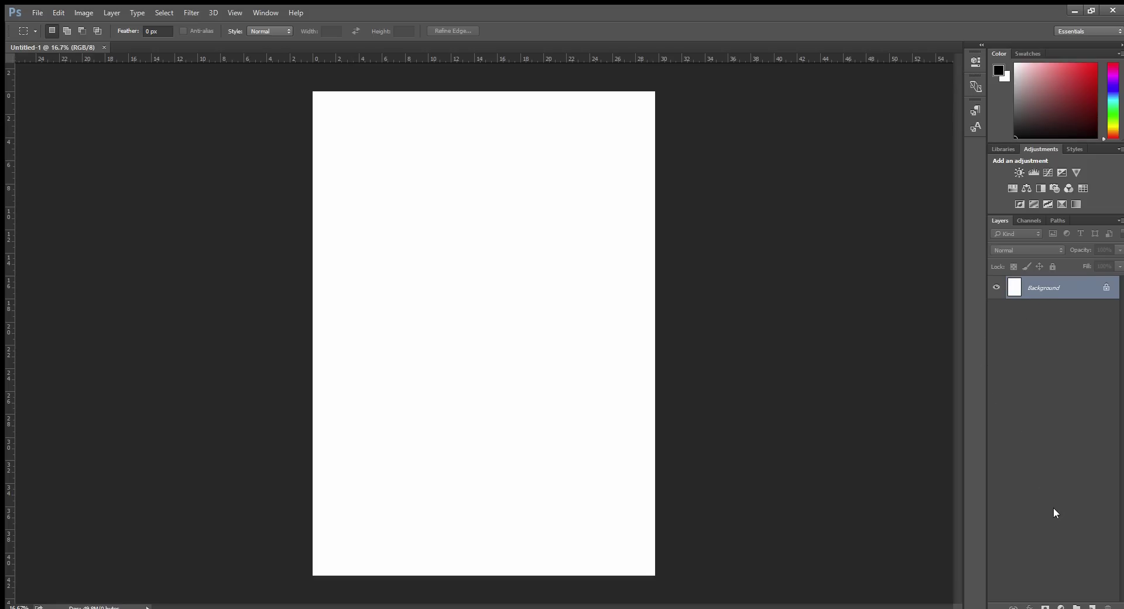
Step: On a new layer, brush a rough outline of a large continent across the page's upper part and four small islands below its western end
left_click(1092, 607)
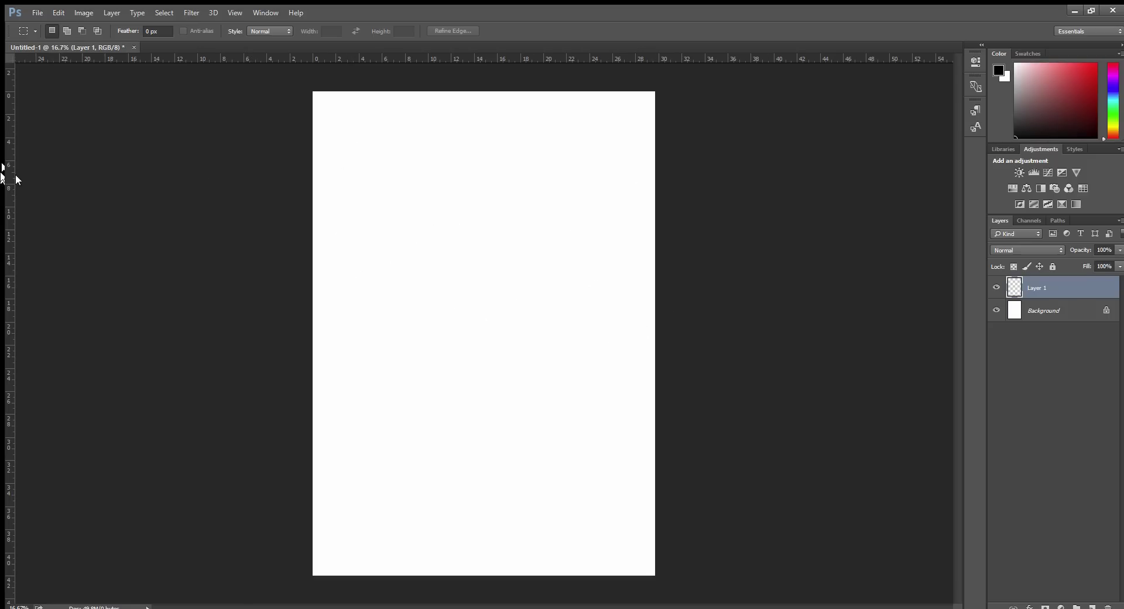
key("b")
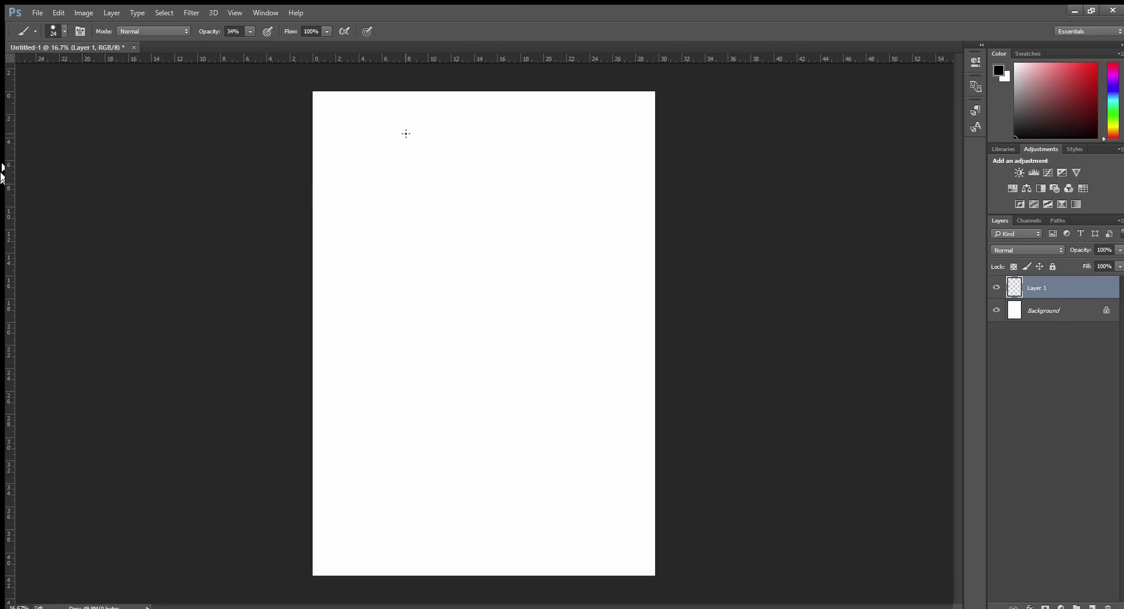
mouse_move(407, 134)
left_mouse_down()
mouse_move(362, 143)
mouse_move(360, 196)
mouse_move(463, 175)
mouse_move(467, 240)
mouse_move(539, 258)
mouse_move(582, 230)
mouse_move(608, 128)
mouse_move(538, 99)
mouse_move(411, 127)
left_mouse_up()
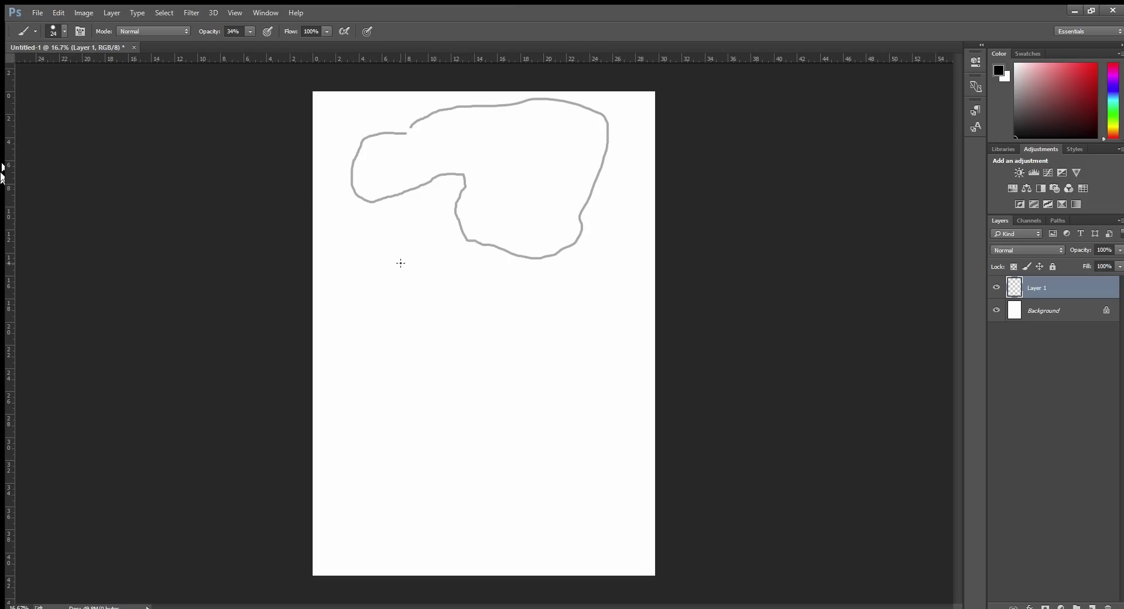
mouse_move(351, 294)
left_mouse_down()
mouse_move(370, 283)
mouse_move(345, 340)
mouse_move(369, 336)
mouse_move(364, 313)
mouse_move(400, 336)
mouse_move(383, 294)
left_mouse_up()
mouse_move(373, 346)
left_mouse_down()
mouse_move(369, 361)
mouse_move(369, 347)
left_mouse_up()
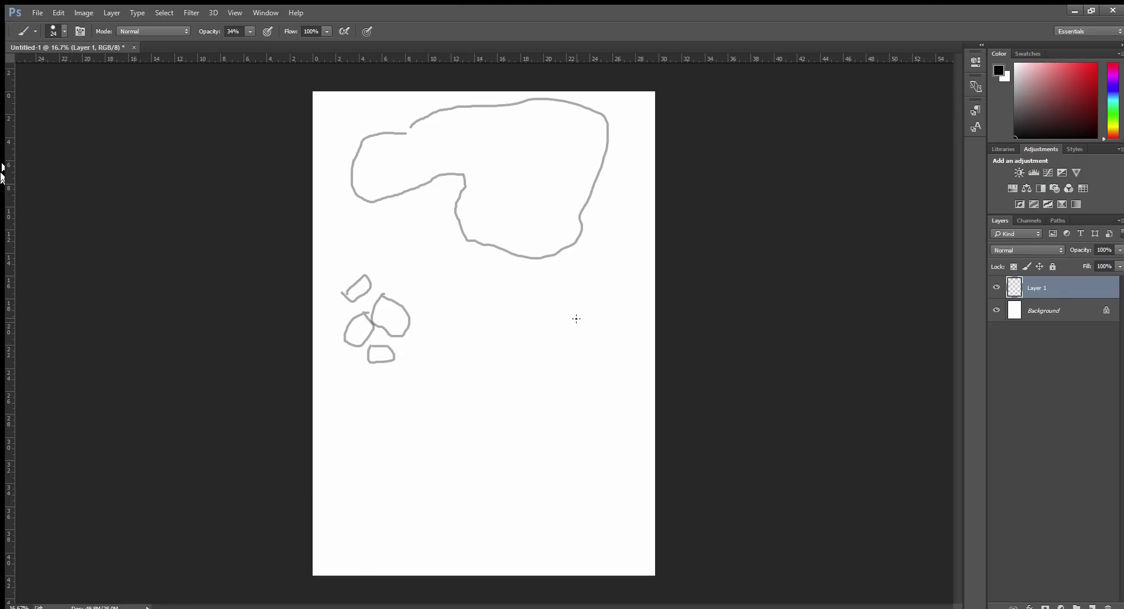
Step: Outline two large landmasses in the page's lower half, an oval island east of the upper continent, and a small lake in the larger lower landmass
mouse_move(624, 325)
left_mouse_down()
mouse_move(558, 278)
mouse_move(512, 276)
mouse_move(489, 293)
mouse_move(486, 356)
mouse_move(473, 370)
mouse_move(369, 418)
mouse_move(397, 455)
mouse_move(376, 536)
mouse_move(428, 563)
mouse_move(457, 562)
mouse_move(479, 515)
mouse_move(606, 374)
mouse_move(629, 326)
mouse_move(578, 424)
mouse_move(516, 492)
mouse_move(494, 535)
mouse_move(502, 550)
mouse_move(550, 568)
mouse_move(611, 565)
mouse_move(605, 460)
mouse_move(626, 422)
mouse_move(629, 343)
left_mouse_up()
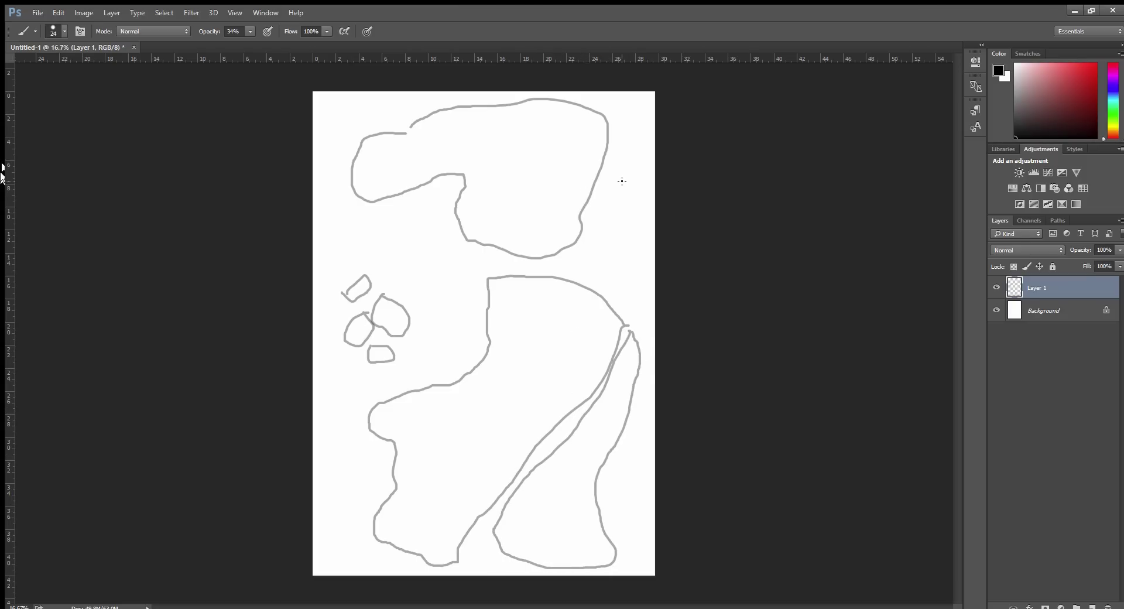
mouse_move(621, 181)
left_mouse_down()
mouse_move(601, 213)
mouse_move(607, 252)
mouse_move(630, 242)
mouse_move(621, 181)
left_mouse_up()
mouse_move(564, 335)
left_mouse_down()
mouse_move(544, 319)
mouse_move(536, 346)
mouse_move(569, 338)
left_mouse_up()
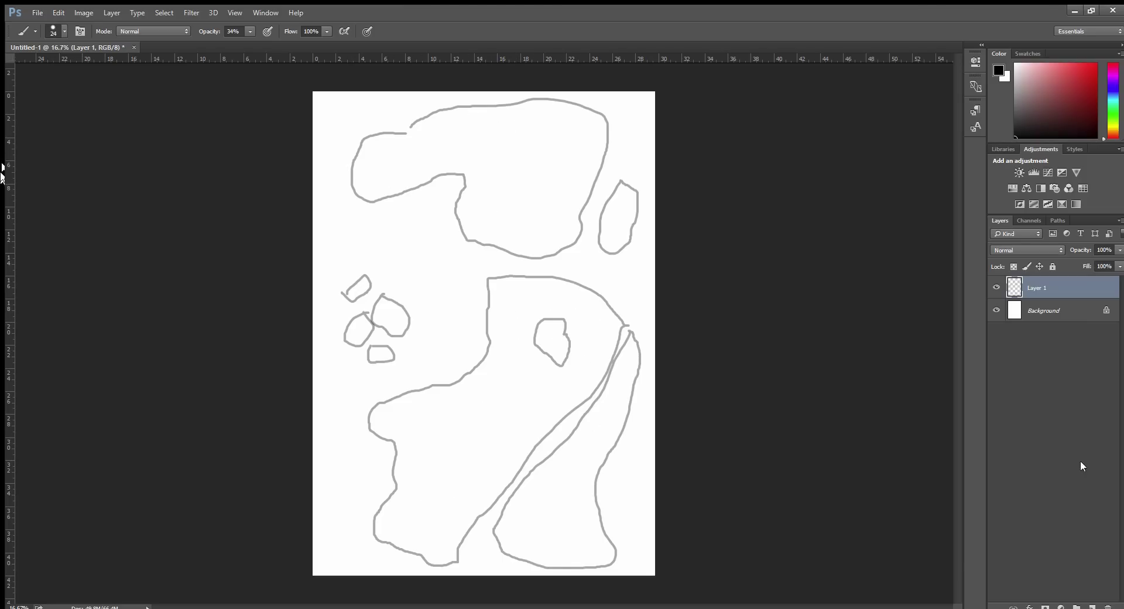
Step: On another new layer, trace a detailed, jagged northern coastline inside the upper continent's rough outline with a 2 px brush at 100% opacity
left_click(1091, 606)
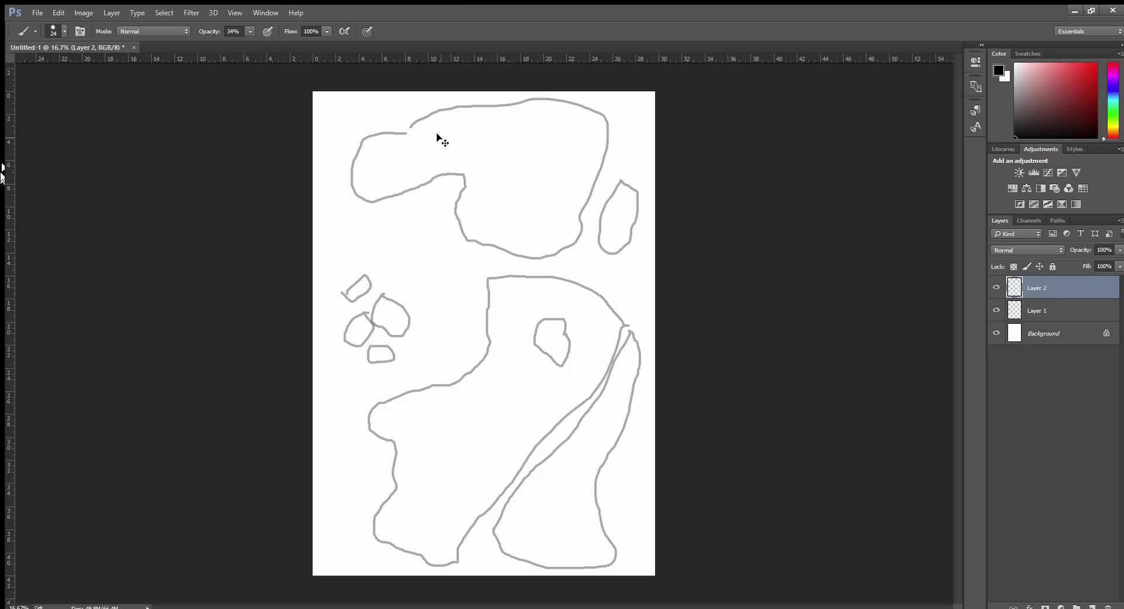
scroll(442, 138, "up", 3)
scroll(552, 280, "up", 5)
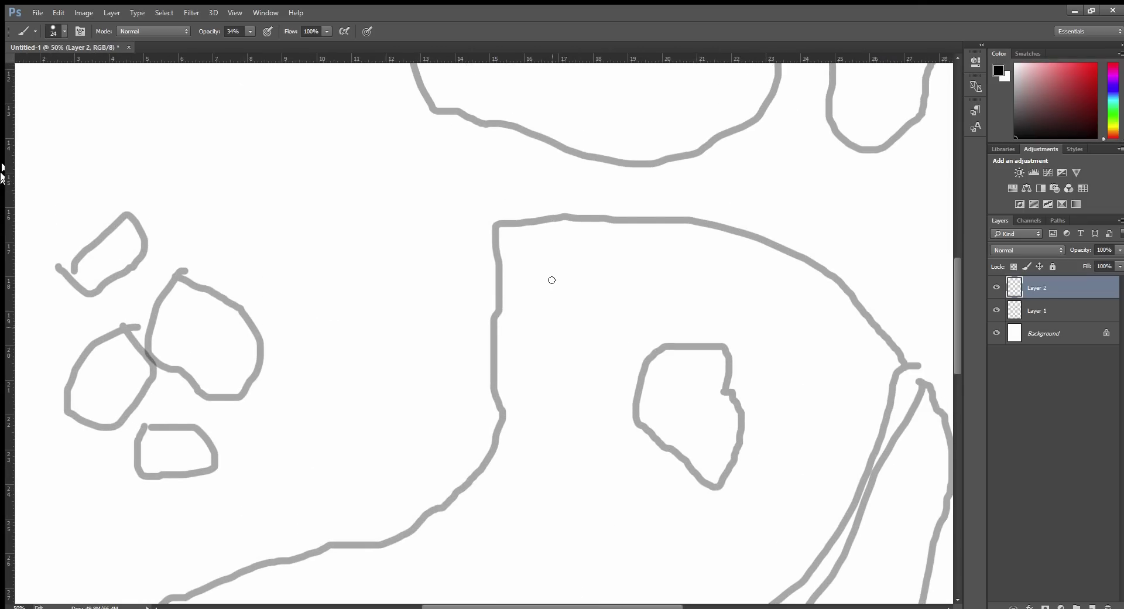
scroll(555, 280, "up", 5)
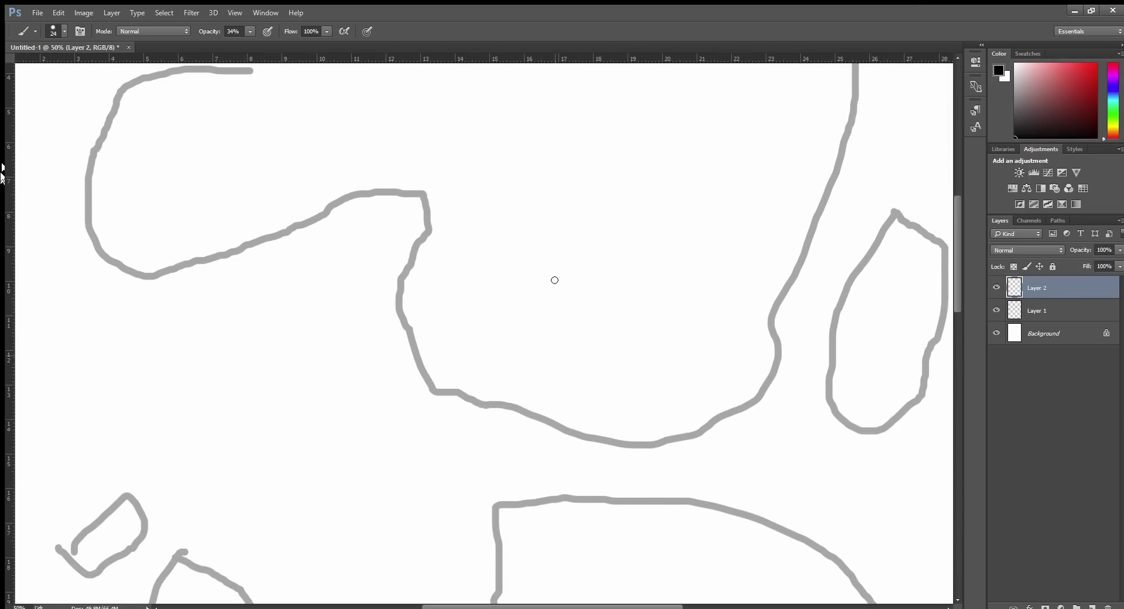
scroll(552, 264, "up", 2)
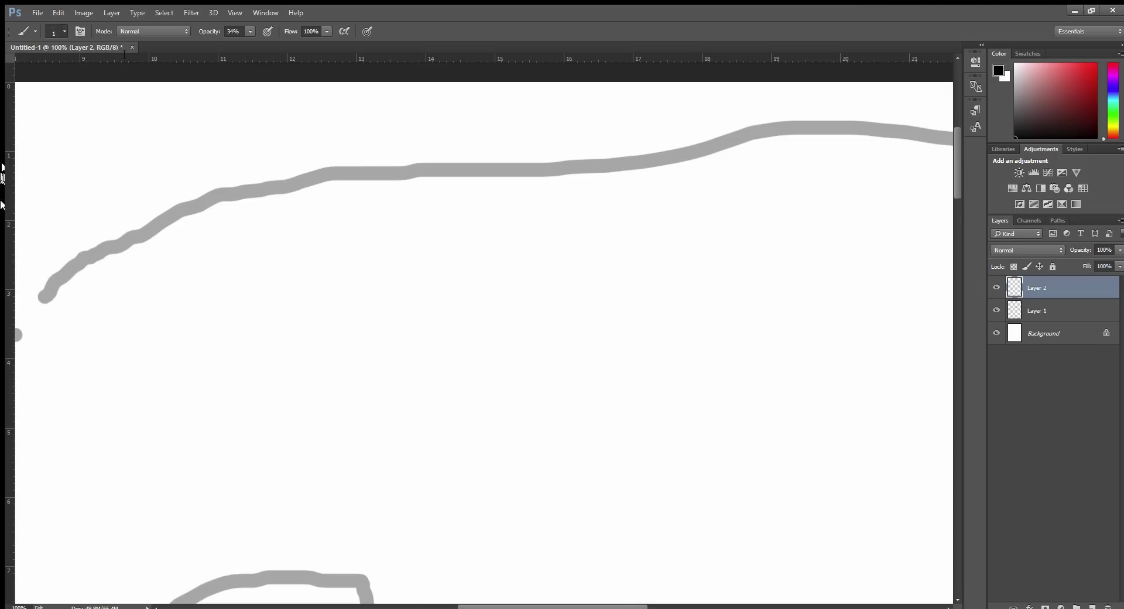
key("bracketright")
key("0")
mouse_move(229, 229)
left_mouse_down()
mouse_move(252, 203)
mouse_move(324, 215)
mouse_move(354, 186)
mouse_move(407, 212)
mouse_move(541, 180)
mouse_move(563, 201)
mouse_move(624, 212)
mouse_move(648, 186)
mouse_move(720, 158)
mouse_move(714, 196)
mouse_move(687, 203)
mouse_move(664, 235)
mouse_move(683, 287)
mouse_move(732, 296)
mouse_move(785, 266)
mouse_move(761, 172)
mouse_move(781, 143)
mouse_move(796, 144)
mouse_move(814, 177)
mouse_move(887, 150)
mouse_move(949, 155)
left_mouse_up()
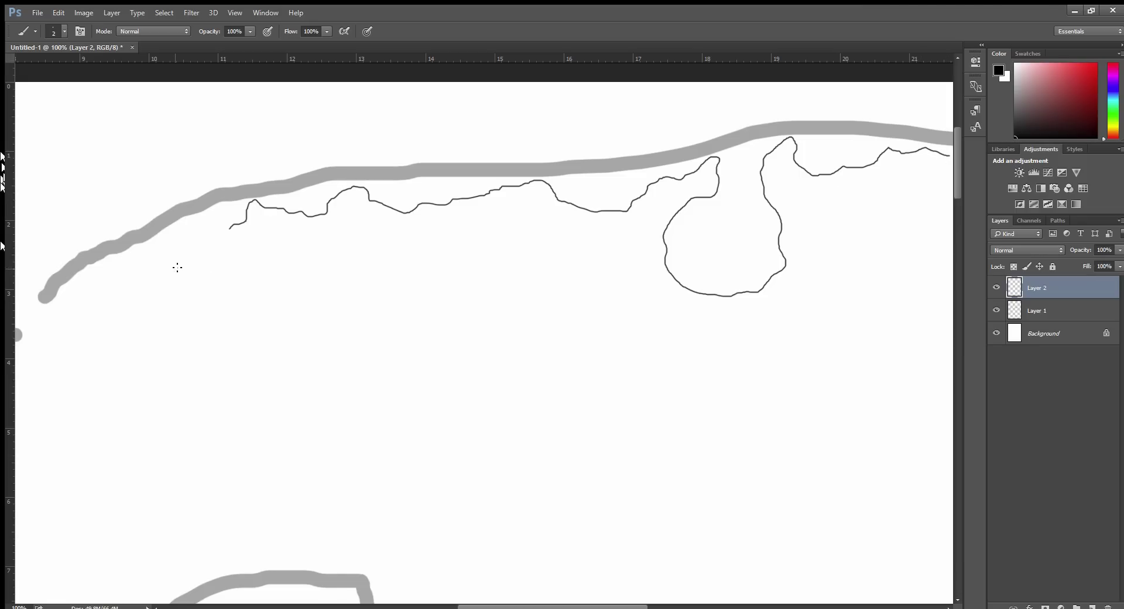
mouse_move(228, 232)
left_mouse_down()
mouse_move(159, 241)
mouse_move(177, 259)
mouse_move(174, 281)
mouse_move(126, 289)
mouse_move(108, 352)
mouse_move(92, 346)
mouse_move(75, 375)
mouse_move(29, 340)
left_mouse_up()
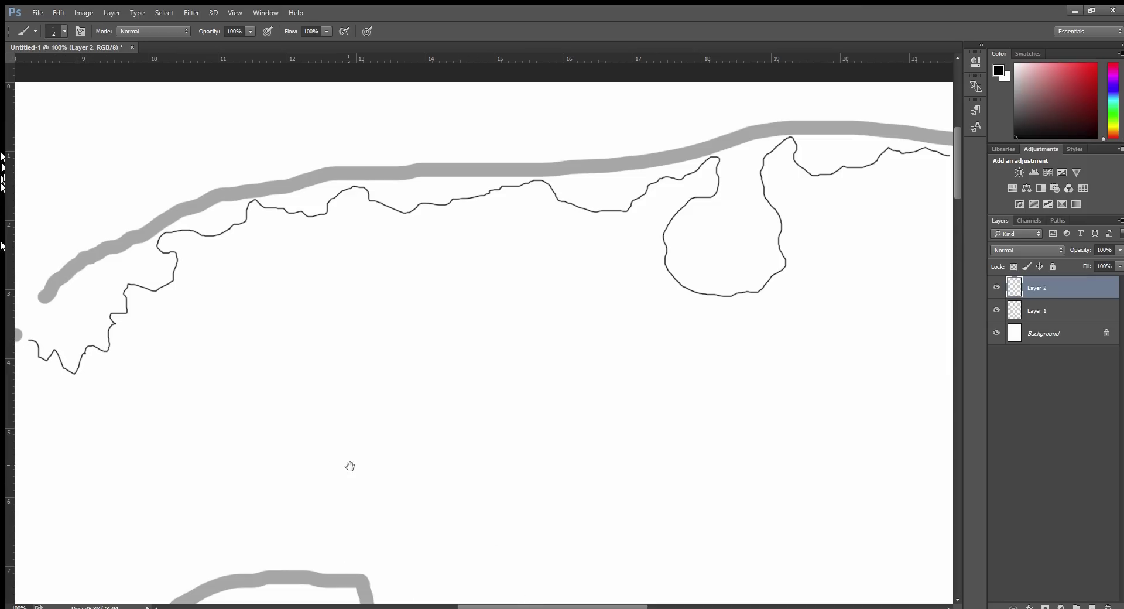
Step: Continue the detailed coastline around the upper continent's western end with pointed peninsulas and a deep inlet, then east along its underside to the inner corner
mouse_move(349, 466)
left_mouse_down()
mouse_move(563, 430)
mouse_move(793, 354)
left_mouse_up()
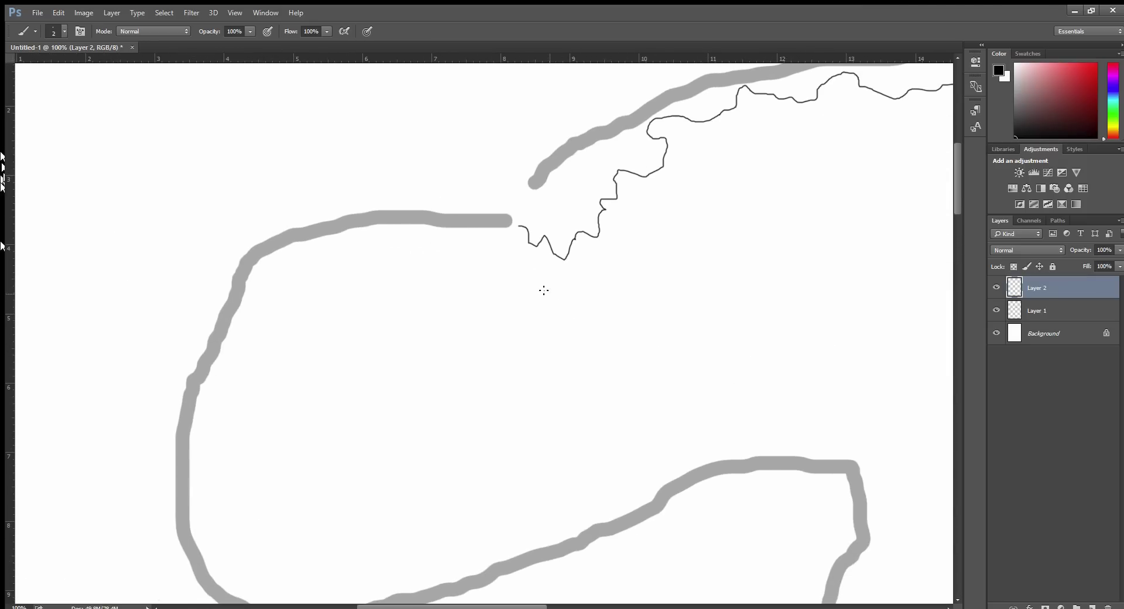
mouse_move(518, 227)
left_mouse_down()
mouse_move(446, 272)
mouse_move(360, 250)
mouse_move(277, 271)
mouse_move(252, 293)
mouse_move(163, 323)
mouse_move(85, 387)
mouse_move(173, 349)
mouse_move(209, 357)
mouse_move(214, 378)
mouse_move(109, 447)
mouse_move(86, 505)
mouse_move(89, 521)
mouse_move(157, 482)
mouse_move(223, 474)
mouse_move(248, 492)
mouse_move(254, 521)
mouse_move(230, 540)
mouse_move(145, 540)
mouse_move(166, 571)
mouse_move(260, 592)
mouse_move(392, 572)
left_mouse_up()
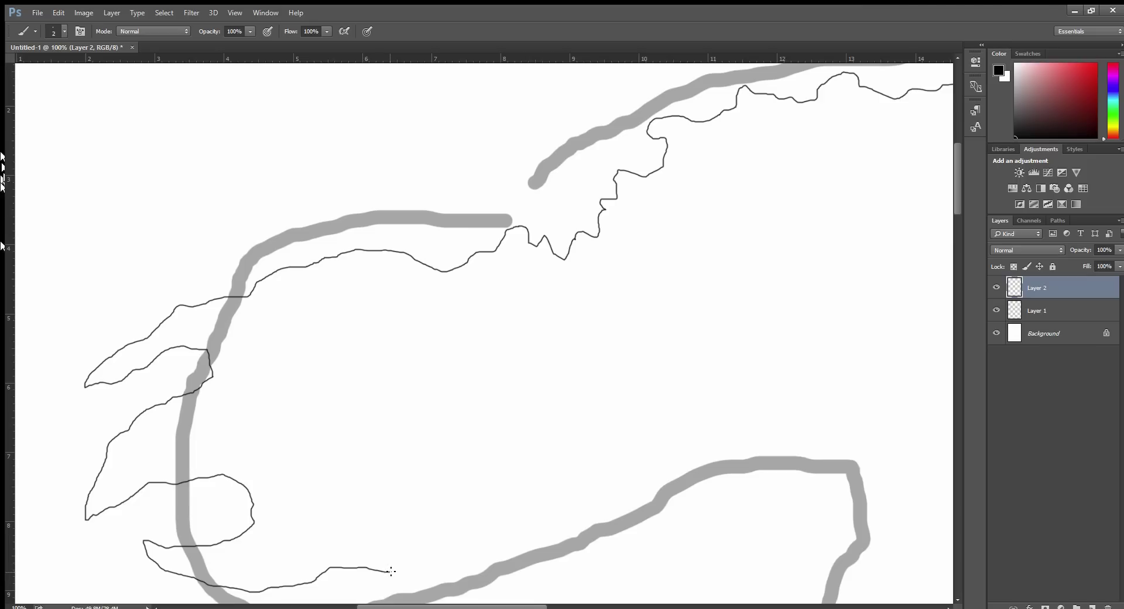
mouse_move(433, 512)
left_mouse_down()
mouse_move(390, 453)
mouse_move(416, 427)
mouse_move(419, 384)
mouse_move(447, 357)
mouse_move(455, 287)
mouse_move(510, 272)
mouse_move(554, 295)
mouse_move(570, 340)
mouse_move(546, 402)
mouse_move(493, 407)
mouse_move(472, 433)
mouse_move(493, 471)
mouse_move(471, 509)
mouse_move(481, 535)
mouse_move(530, 554)
left_mouse_up()
mouse_move(571, 509)
left_mouse_down()
mouse_move(656, 497)
mouse_move(690, 443)
mouse_move(712, 445)
mouse_move(790, 492)
left_mouse_up()
mouse_move(848, 461)
left_mouse_down()
mouse_move(874, 486)
mouse_move(865, 549)
left_mouse_up()
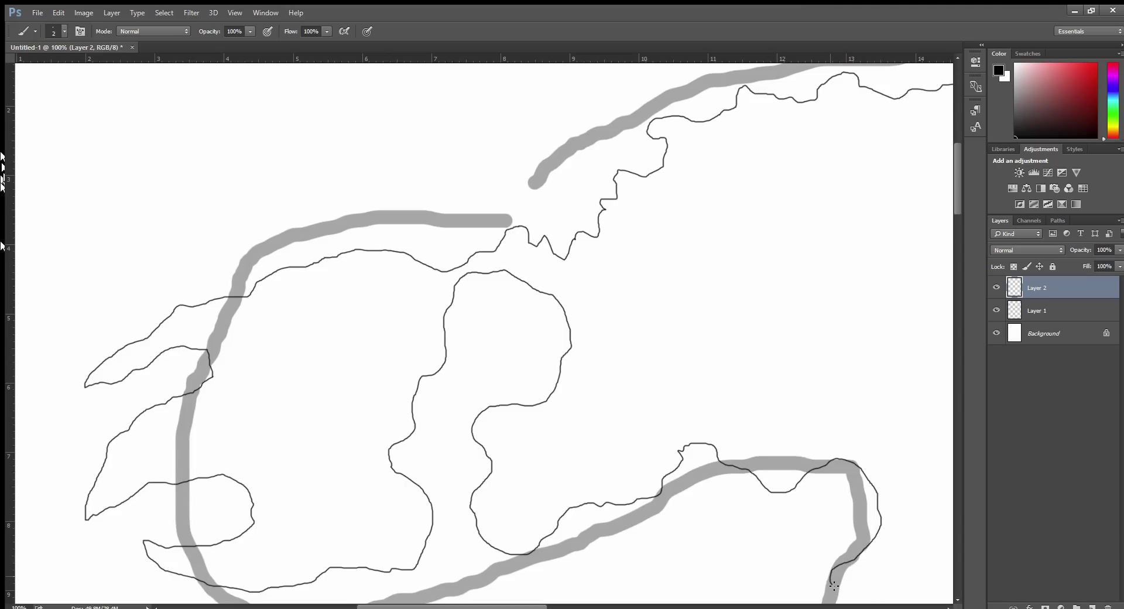
Step: Draw three small islands in a chain off the southern coast of the continent's western arm
scroll(822, 581, "down", 10)
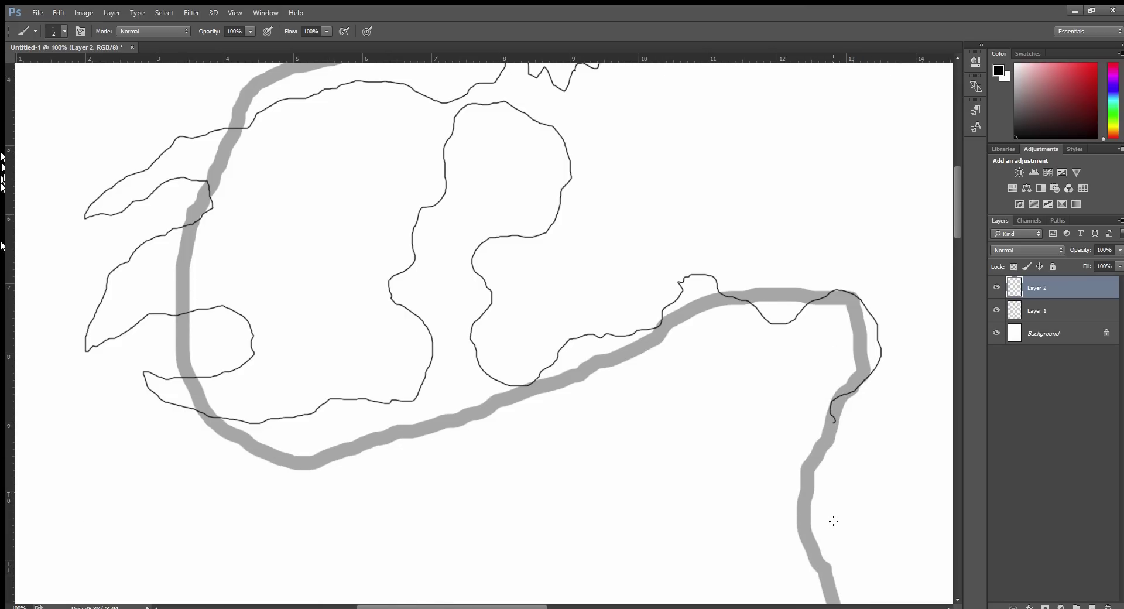
scroll(463, 410, "down", 1)
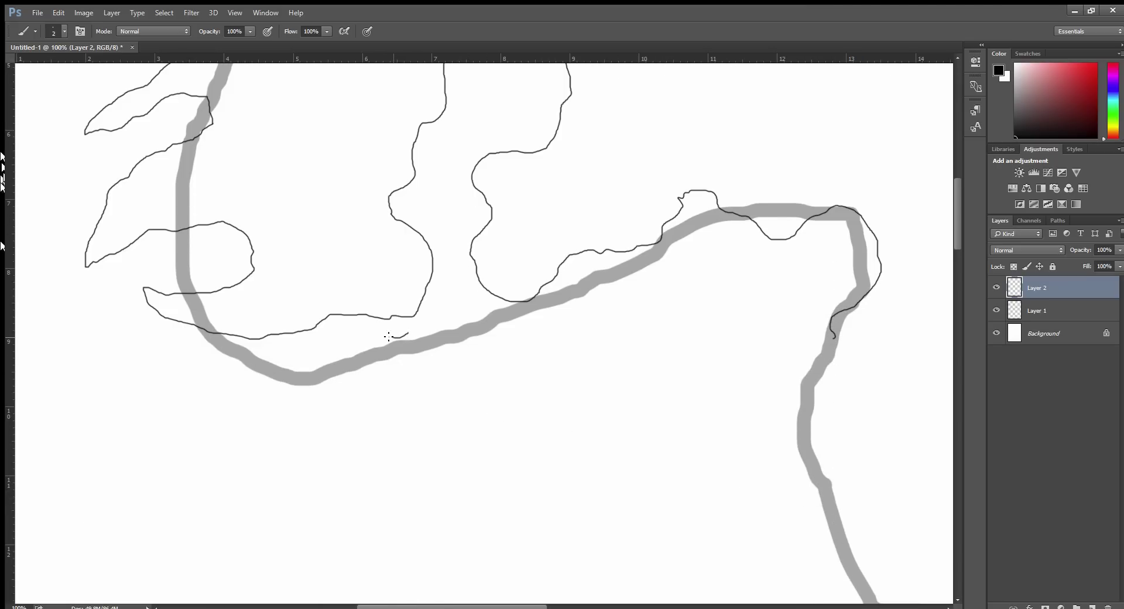
mouse_move(388, 337)
left_mouse_down()
mouse_move(355, 340)
mouse_move(359, 401)
mouse_move(403, 397)
mouse_move(416, 338)
left_mouse_up()
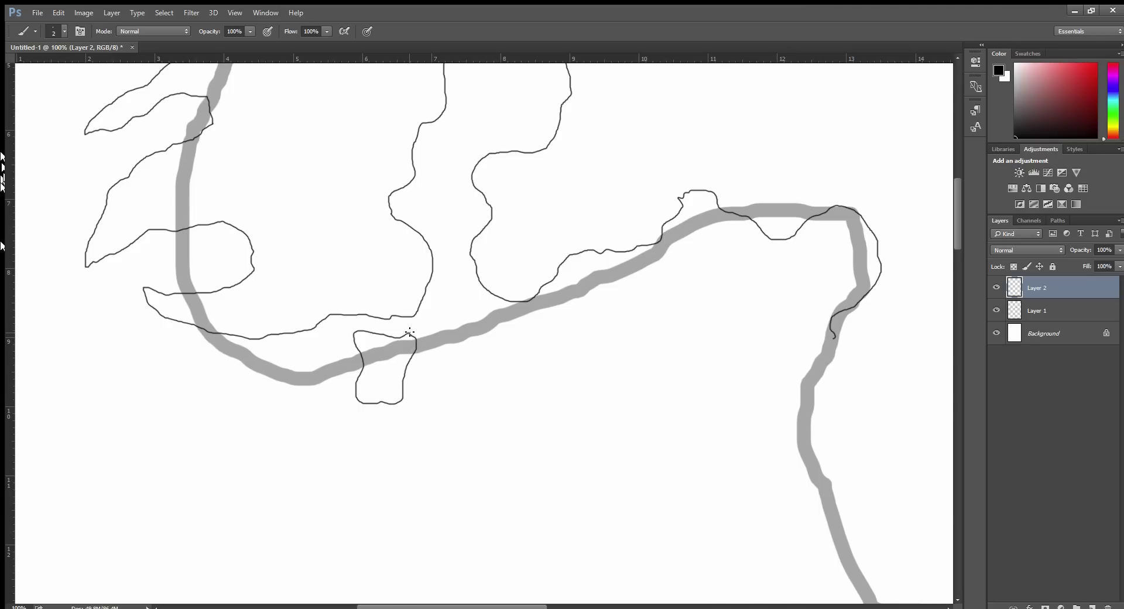
mouse_move(398, 416)
left_mouse_down()
mouse_move(394, 452)
mouse_move(408, 458)
mouse_move(405, 416)
left_mouse_up()
mouse_move(333, 455)
left_mouse_down()
mouse_move(356, 466)
mouse_move(333, 489)
mouse_move(321, 481)
mouse_move(331, 457)
left_mouse_up()
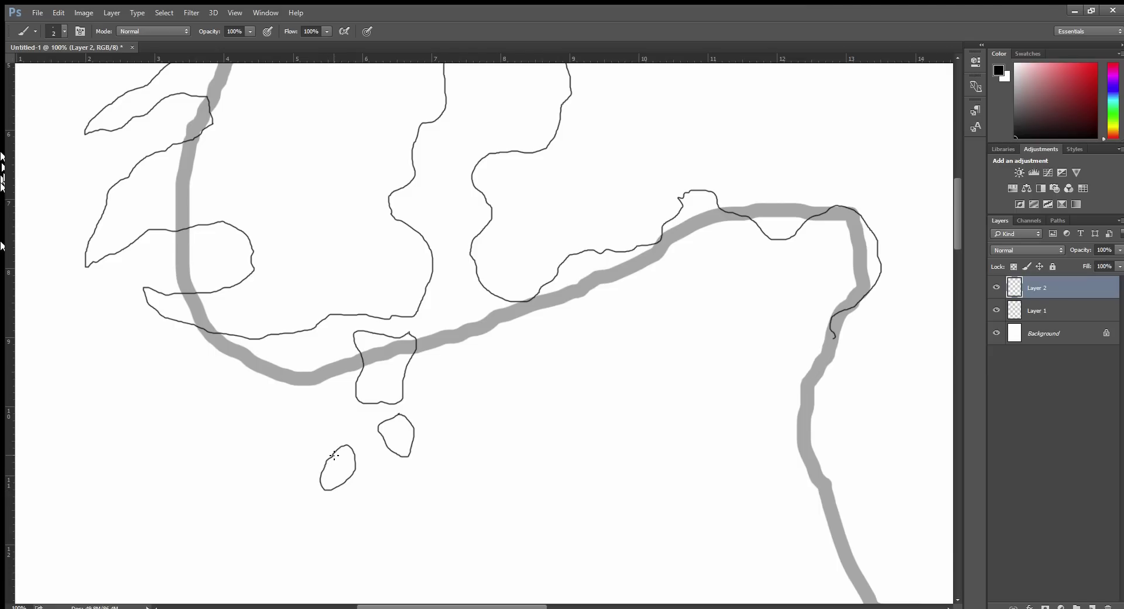
Step: Extend the detailed coastline down the inner western side and along the southern edge, adding a rounded southwestern bay and a wide southern bay
left_click_drag(426, 606, 485, 606)
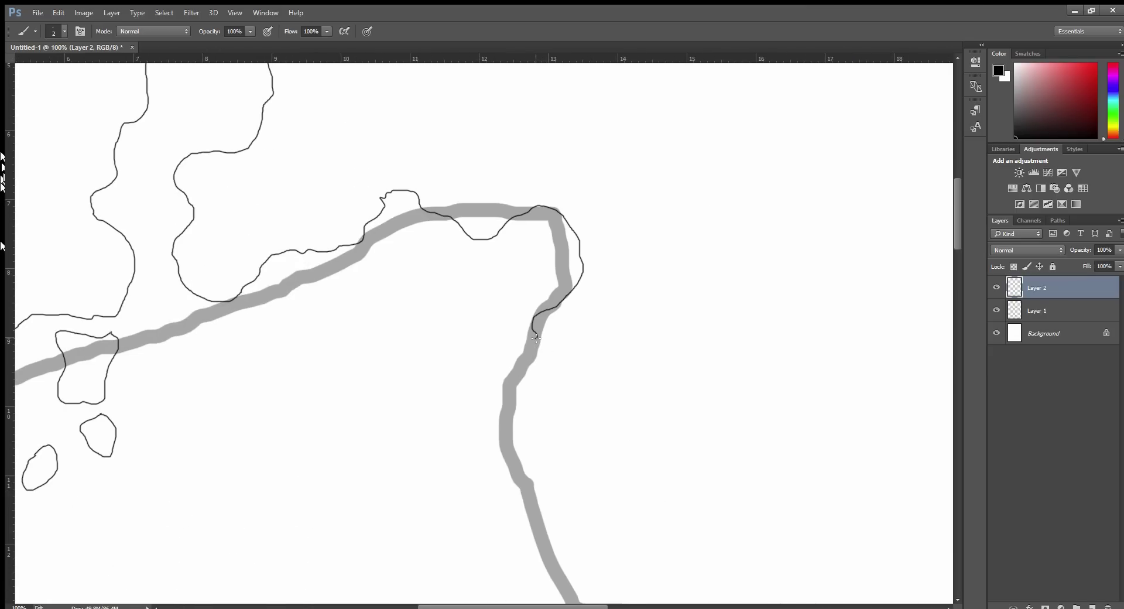
mouse_move(536, 338)
left_mouse_down()
mouse_move(515, 446)
mouse_move(549, 517)
mouse_move(660, 432)
mouse_move(702, 437)
mouse_move(761, 541)
mouse_move(715, 572)
mouse_move(660, 557)
mouse_move(643, 498)
mouse_move(651, 479)
mouse_move(639, 475)
mouse_move(633, 526)
mouse_move(607, 549)
left_mouse_up()
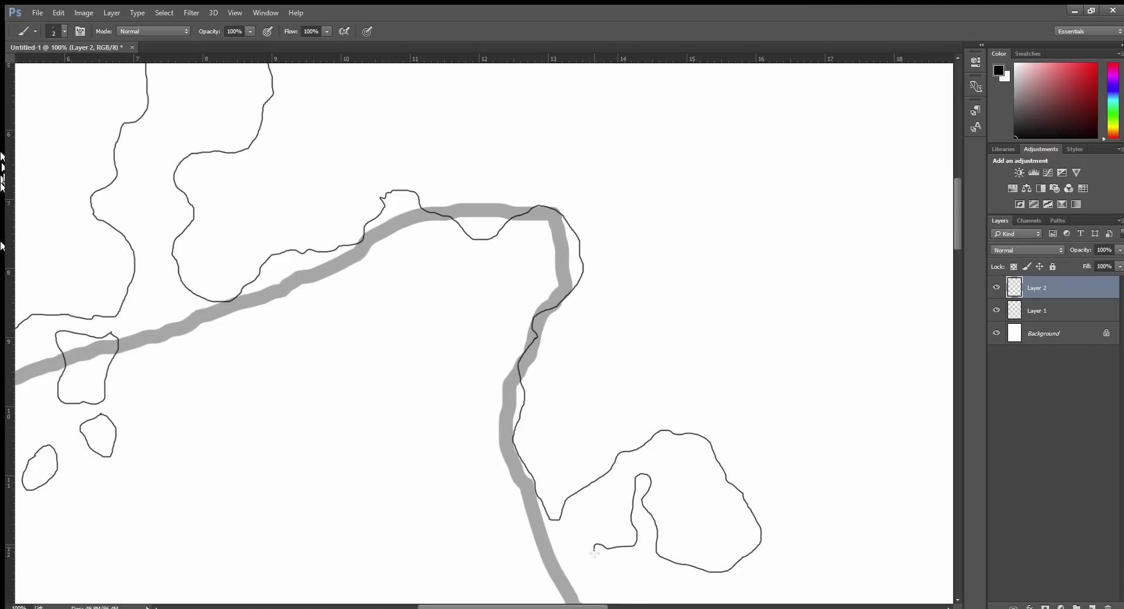
mouse_move(530, 568)
left_mouse_down()
mouse_move(518, 597)
mouse_move(573, 604)
mouse_move(644, 531)
mouse_move(573, 395)
mouse_move(478, 301)
mouse_move(362, 266)
left_mouse_up()
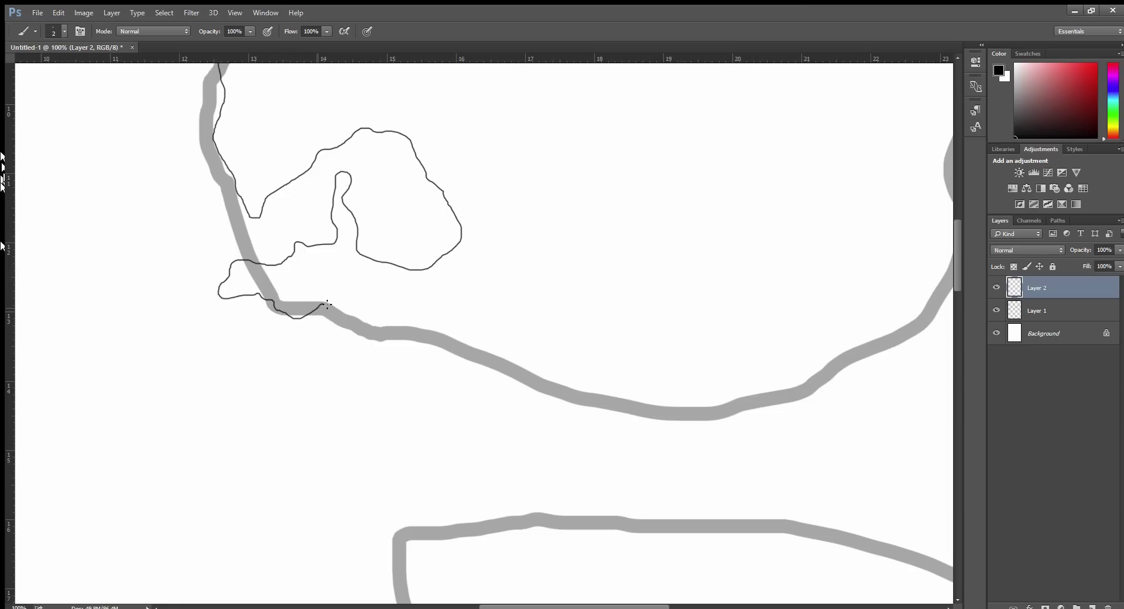
mouse_move(326, 304)
left_mouse_down()
mouse_move(398, 317)
mouse_move(401, 348)
mouse_move(470, 378)
mouse_move(515, 360)
mouse_move(520, 332)
mouse_move(548, 303)
mouse_move(589, 285)
mouse_move(599, 242)
mouse_move(641, 186)
mouse_move(749, 157)
mouse_move(820, 188)
mouse_move(841, 217)
mouse_move(846, 362)
mouse_move(890, 344)
mouse_move(906, 306)
mouse_move(946, 271)
left_mouse_up()
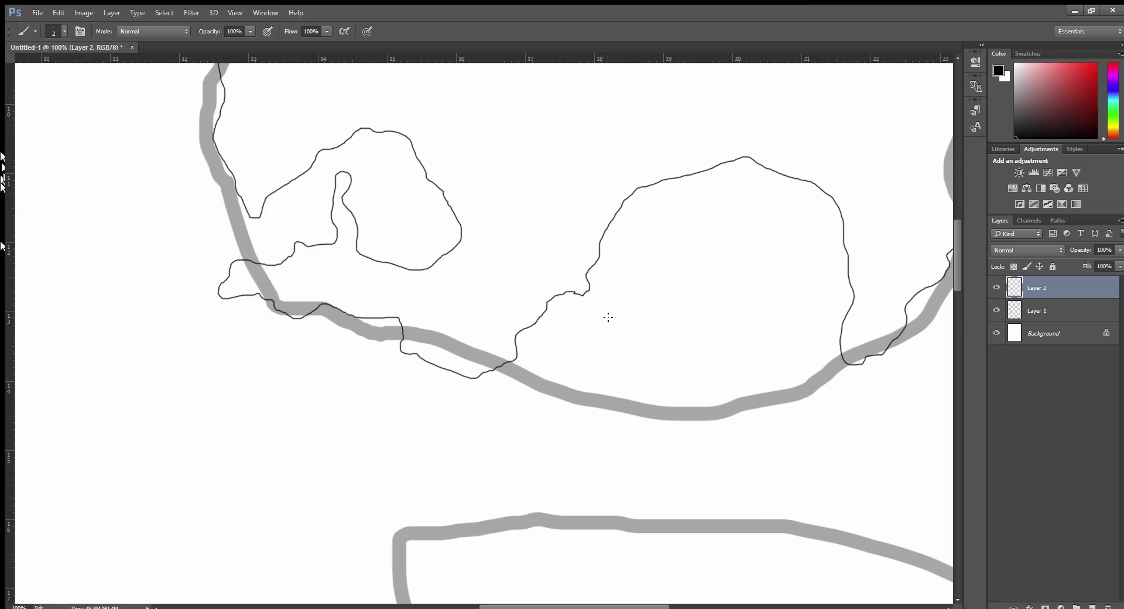
Step: Fill the wide southern bay and its mouth with a cluster of irregular closed islands, plus one just off the coast to the west
mouse_move(736, 176)
left_mouse_down()
mouse_move(647, 204)
mouse_move(617, 259)
mouse_move(644, 264)
mouse_move(763, 199)
mouse_move(763, 185)
mouse_move(741, 178)
mouse_move(799, 201)
mouse_move(762, 239)
mouse_move(809, 298)
mouse_move(829, 288)
mouse_move(827, 235)
left_mouse_up()
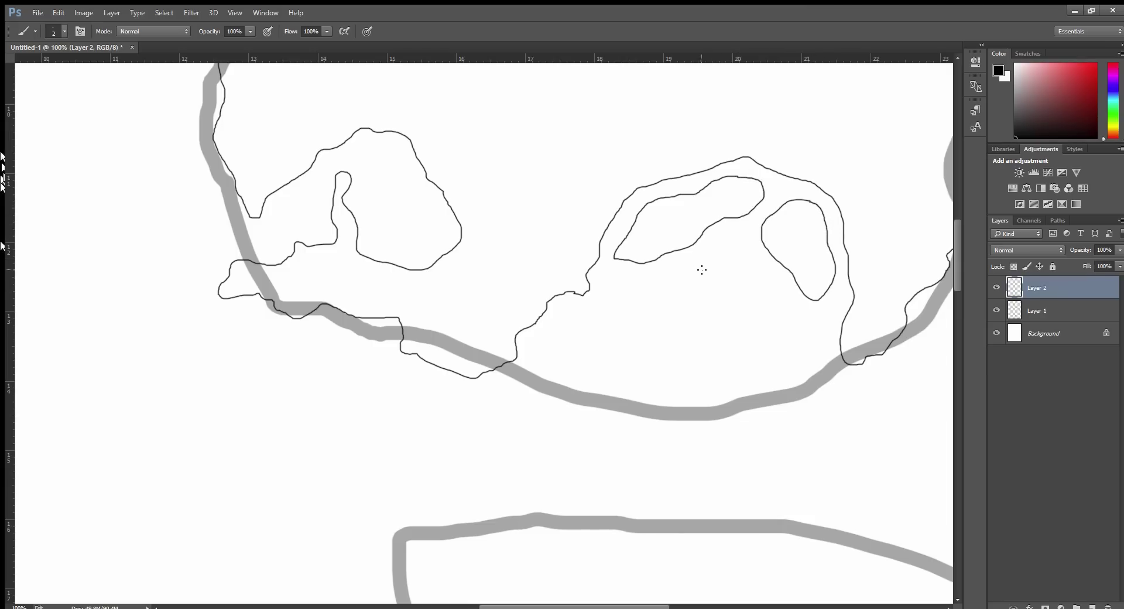
mouse_move(736, 238)
left_mouse_down()
mouse_move(693, 291)
mouse_move(759, 349)
mouse_move(786, 335)
mouse_move(786, 302)
mouse_move(740, 240)
left_mouse_up()
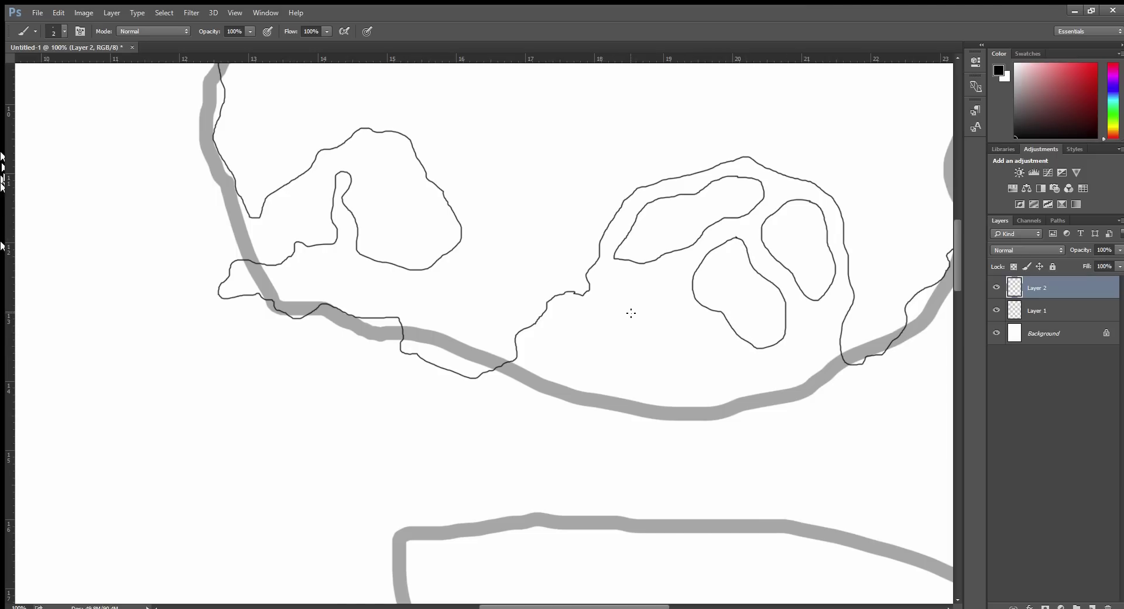
mouse_move(643, 291)
left_mouse_down()
mouse_move(562, 345)
mouse_move(552, 371)
mouse_move(668, 300)
mouse_move(662, 275)
mouse_move(643, 287)
left_mouse_up()
mouse_move(683, 318)
left_mouse_down()
mouse_move(664, 349)
mouse_move(665, 381)
mouse_move(726, 394)
mouse_move(734, 352)
mouse_move(687, 318)
left_mouse_up()
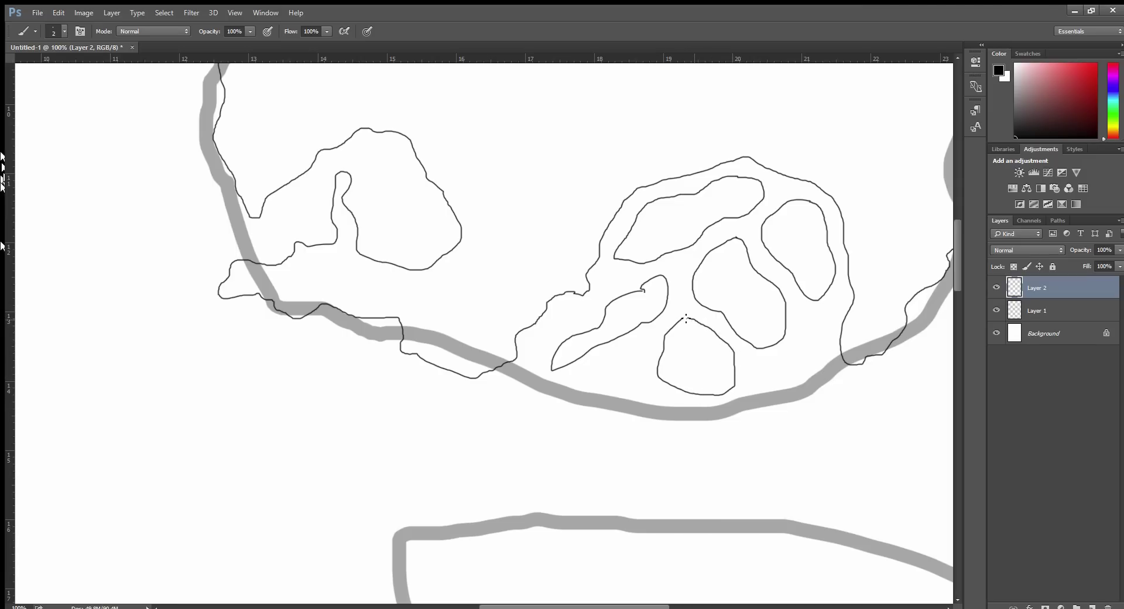
mouse_move(616, 370)
left_mouse_down()
mouse_move(587, 380)
mouse_move(588, 400)
mouse_move(639, 443)
mouse_move(673, 448)
mouse_move(620, 372)
left_mouse_up()
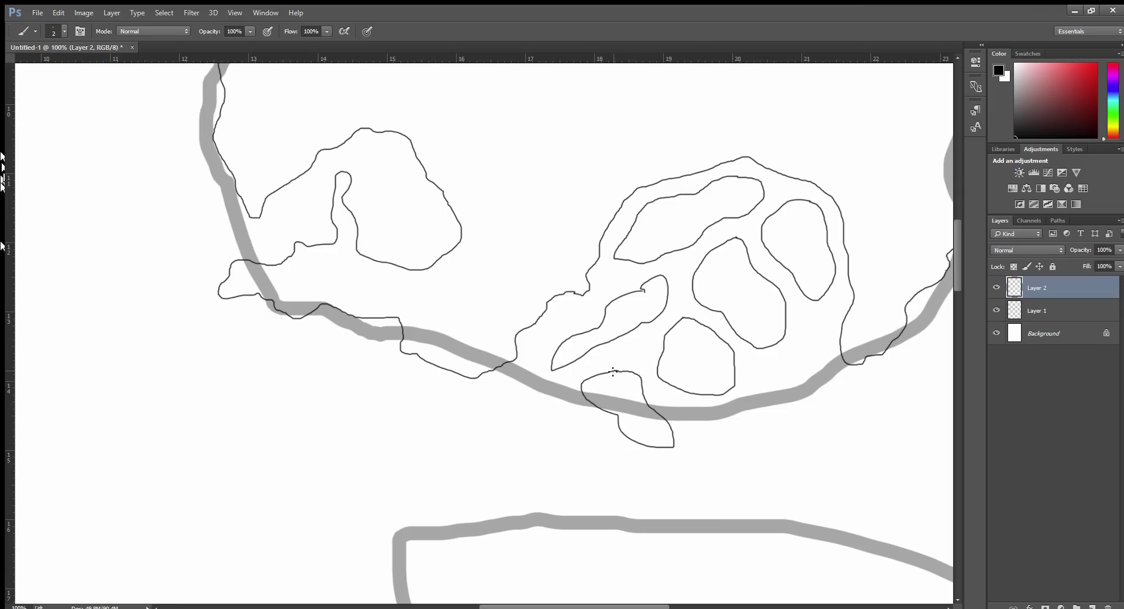
mouse_move(807, 352)
left_mouse_down()
mouse_move(784, 359)
mouse_move(773, 379)
mouse_move(814, 441)
mouse_move(836, 439)
mouse_move(835, 381)
left_mouse_up()
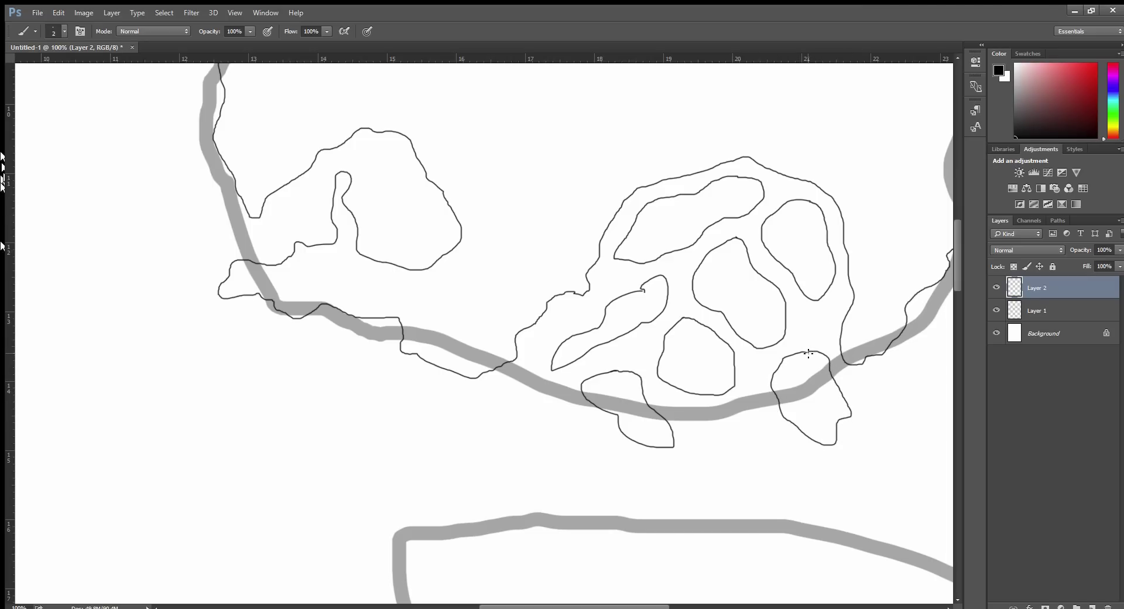
mouse_move(749, 395)
left_mouse_down()
mouse_move(744, 417)
mouse_move(758, 408)
left_mouse_up()
mouse_move(515, 403)
left_mouse_down()
mouse_move(547, 384)
mouse_move(562, 391)
mouse_move(572, 432)
mouse_move(493, 447)
mouse_move(485, 431)
mouse_move(515, 406)
left_mouse_up()
Step: Draw the continent's eastern coastline northward from the southern bay with irregular inlets and headlands, rounding the northeastern corner
left_click_drag(816, 308, 440, 489)
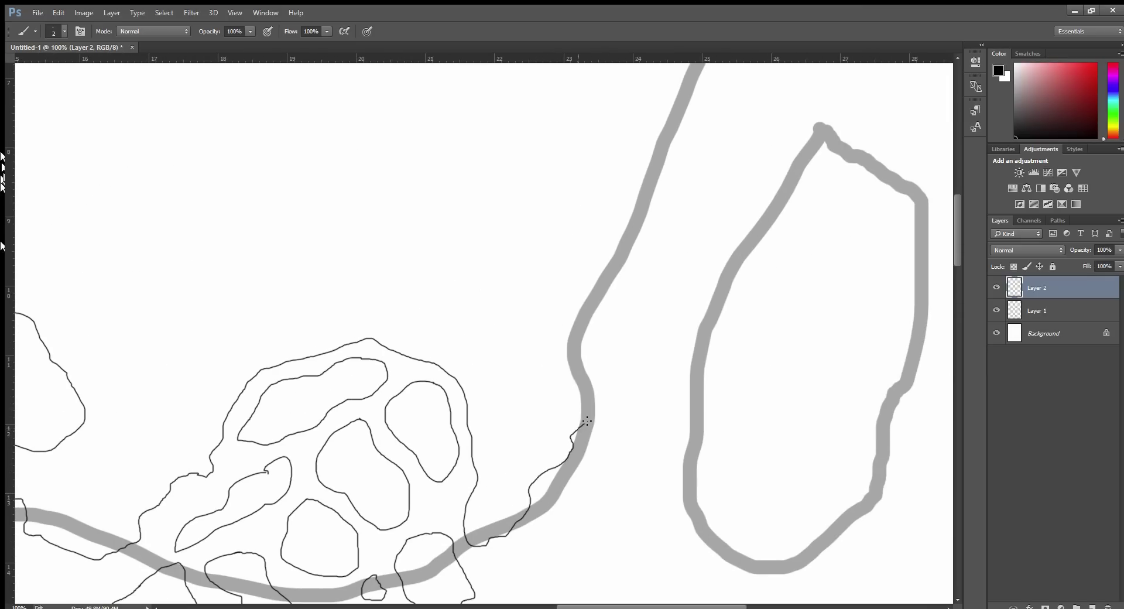
mouse_move(587, 420)
left_mouse_down()
mouse_move(563, 332)
mouse_move(594, 291)
left_mouse_up()
mouse_move(605, 242)
left_mouse_down()
mouse_move(600, 206)
mouse_move(639, 193)
mouse_move(670, 134)
left_mouse_up()
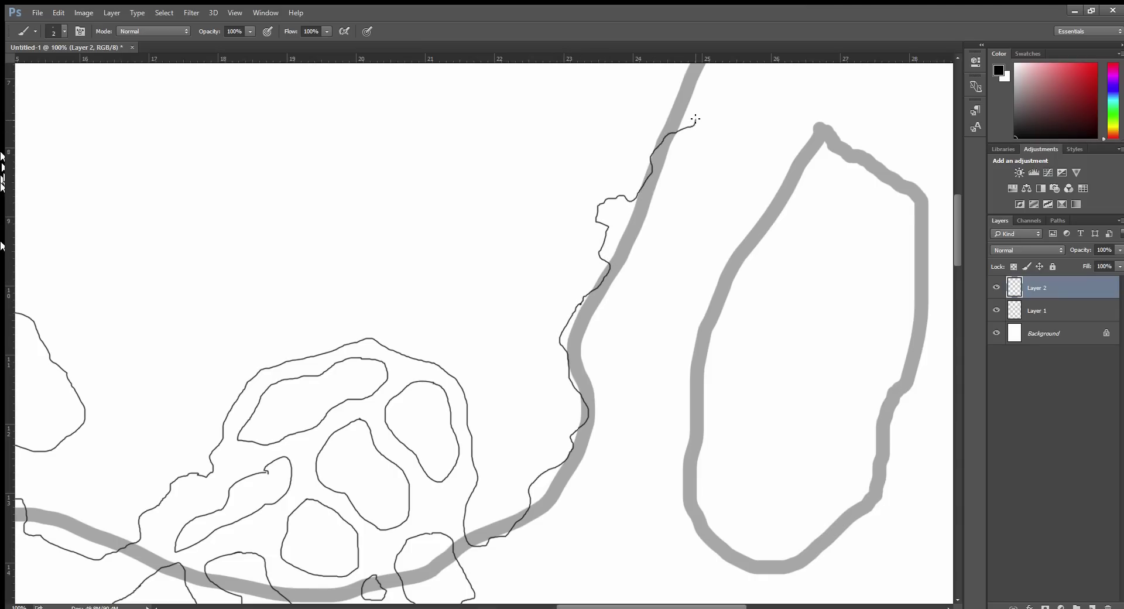
left_click_drag(675, 96, 674, 75)
mouse_move(746, 84)
left_mouse_down()
mouse_move(714, 197)
mouse_move(627, 374)
mouse_move(610, 458)
mouse_move(580, 434)
mouse_move(587, 417)
mouse_move(566, 403)
mouse_move(563, 358)
mouse_move(579, 334)
mouse_move(649, 302)
mouse_move(652, 283)
mouse_move(594, 290)
mouse_move(558, 278)
mouse_move(550, 259)
mouse_move(556, 240)
mouse_move(577, 234)
mouse_move(630, 240)
mouse_move(614, 175)
mouse_move(590, 143)
mouse_move(502, 151)
mouse_move(508, 82)
mouse_move(421, 69)
left_mouse_up()
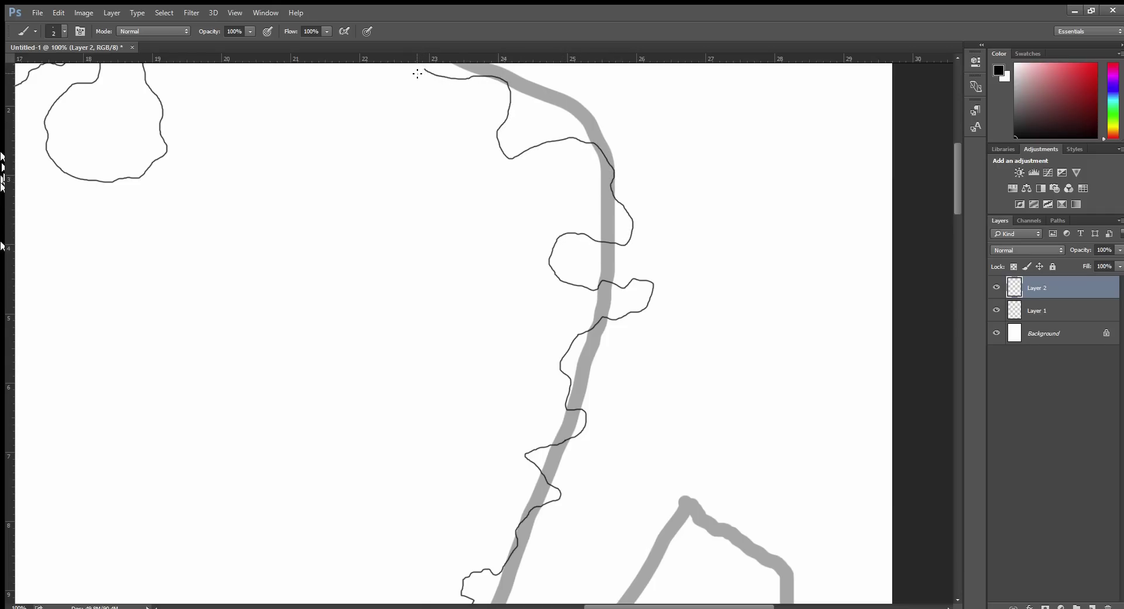
Step: Close the remaining gap in the northern coastline with a rounded bay that has a narrow mouth
mouse_move(396, 146)
left_mouse_down()
mouse_move(563, 340)
mouse_move(594, 350)
left_mouse_up()
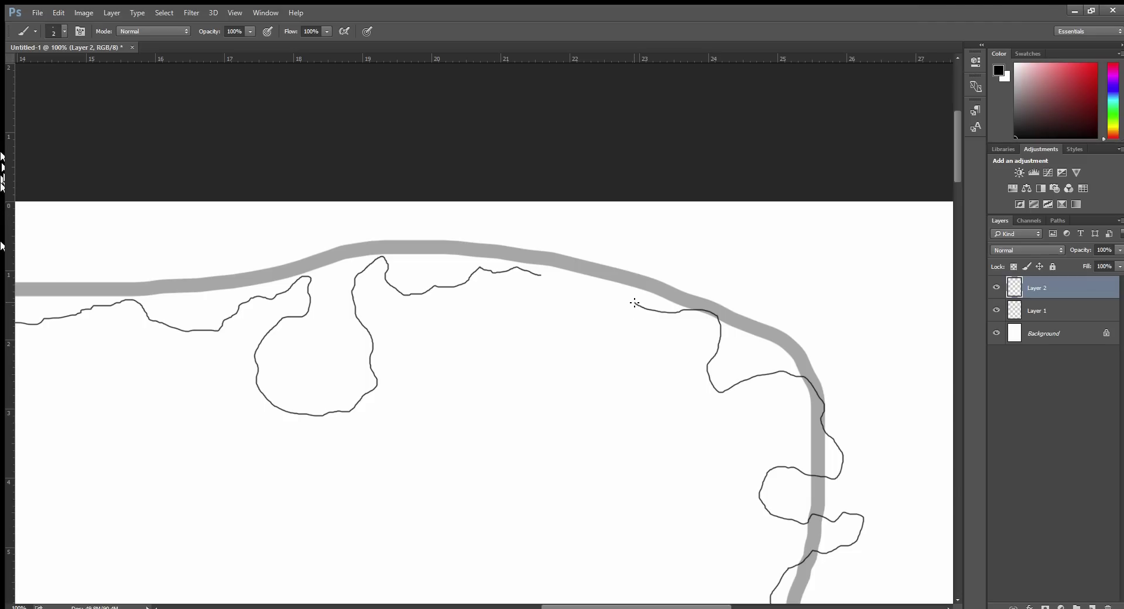
mouse_move(609, 296)
left_mouse_down()
mouse_move(601, 333)
mouse_move(617, 371)
mouse_move(581, 411)
mouse_move(517, 404)
mouse_move(462, 369)
mouse_move(483, 328)
mouse_move(537, 288)
left_mouse_up()
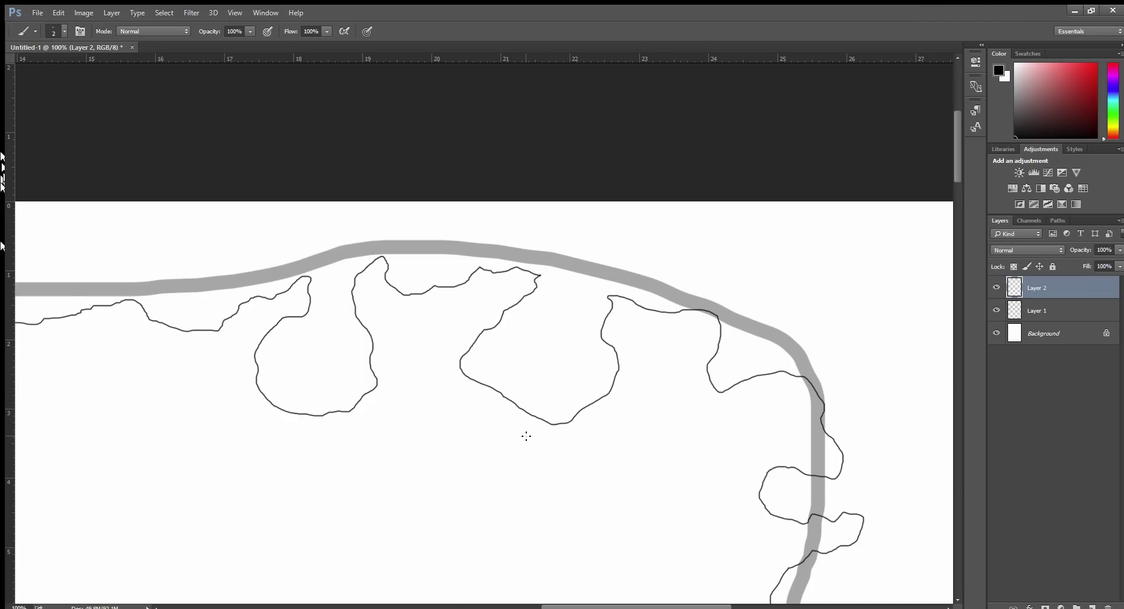
mouse_move(525, 436)
left_mouse_down()
mouse_move(672, 278)
mouse_move(587, 370)
left_mouse_up()
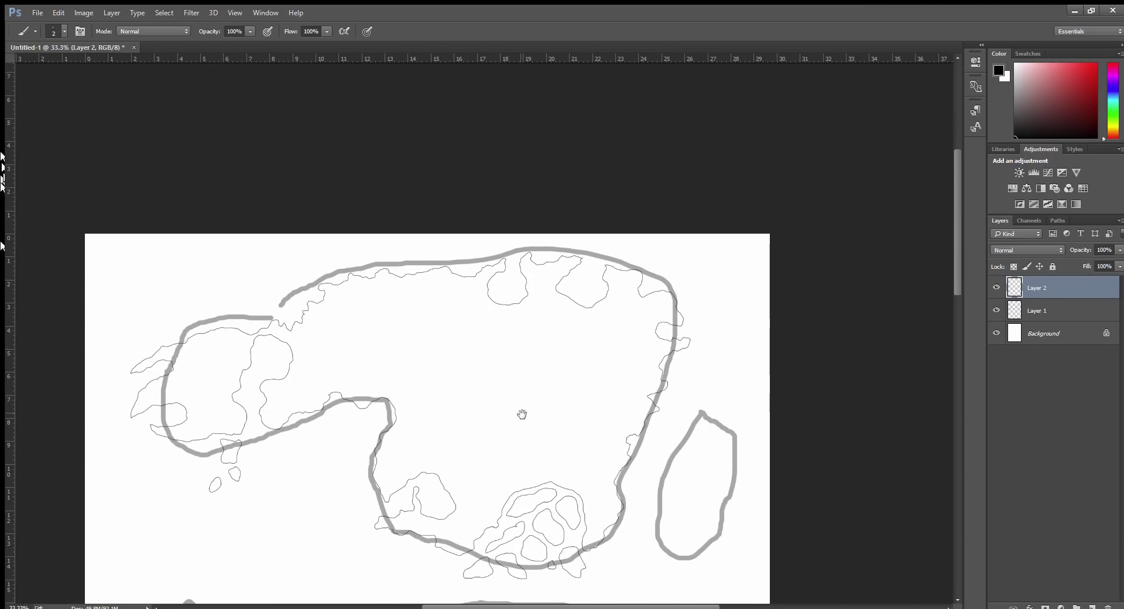
left_click_drag(521, 414, 615, 371)
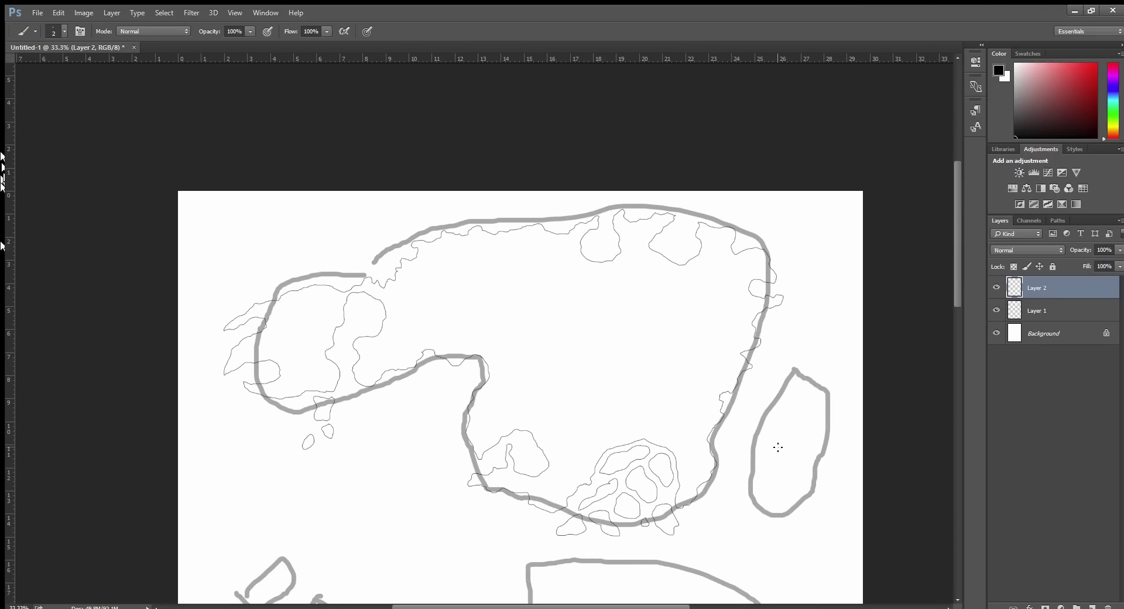
Step: Check the traced coastline on its own by hiding the Layer 1 sketch, and show the sketch again
left_click(998, 311)
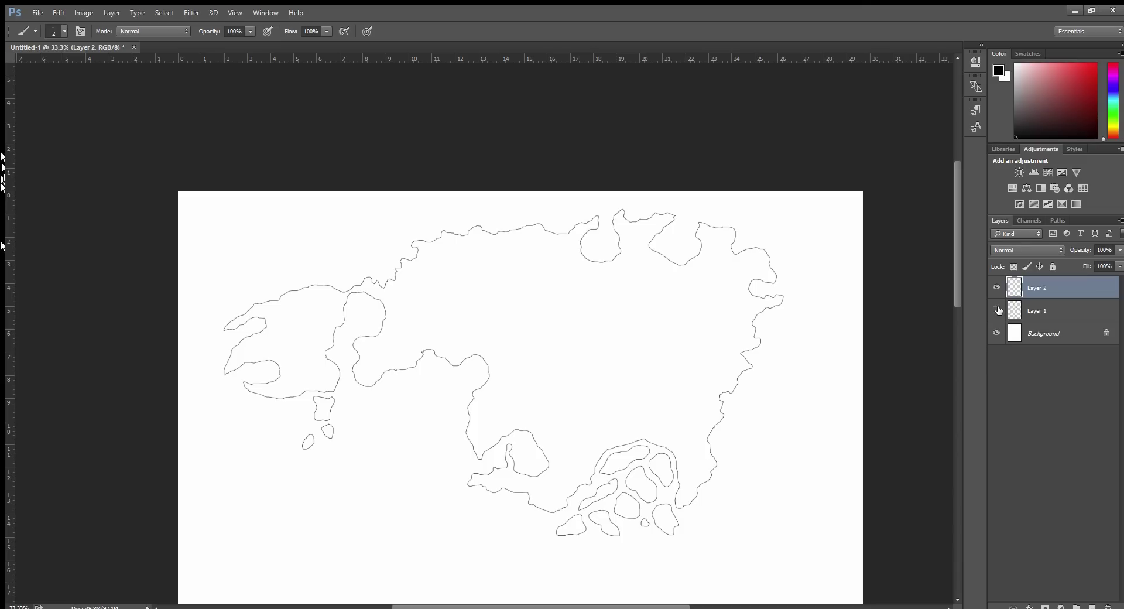
left_click(998, 310)
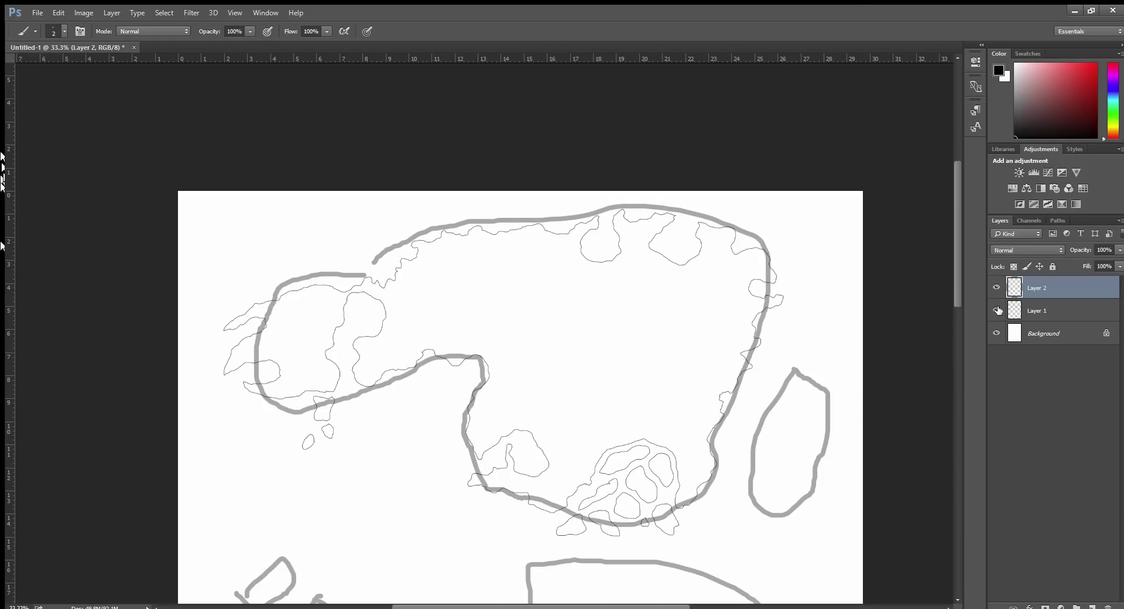
Step: Trace the southern landmass's northern coastline with a pointed northwestern headland, a wide bay and a small eastern inlet, continuing down its western side
scroll(714, 404, "down", 5)
scroll(715, 404, "right", 2)
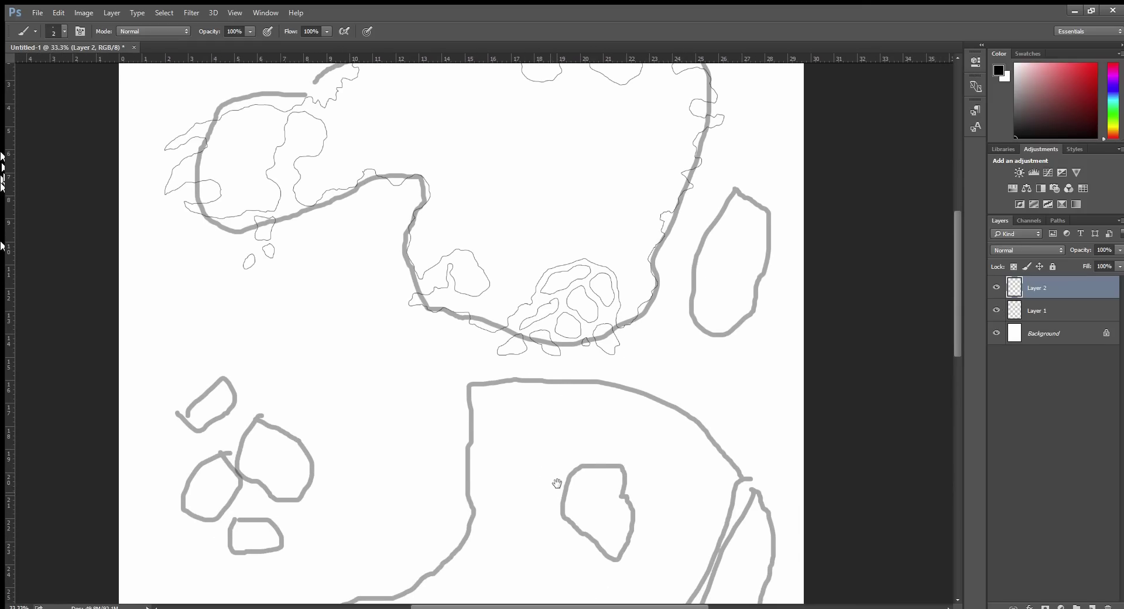
left_click_drag(557, 482, 648, 364)
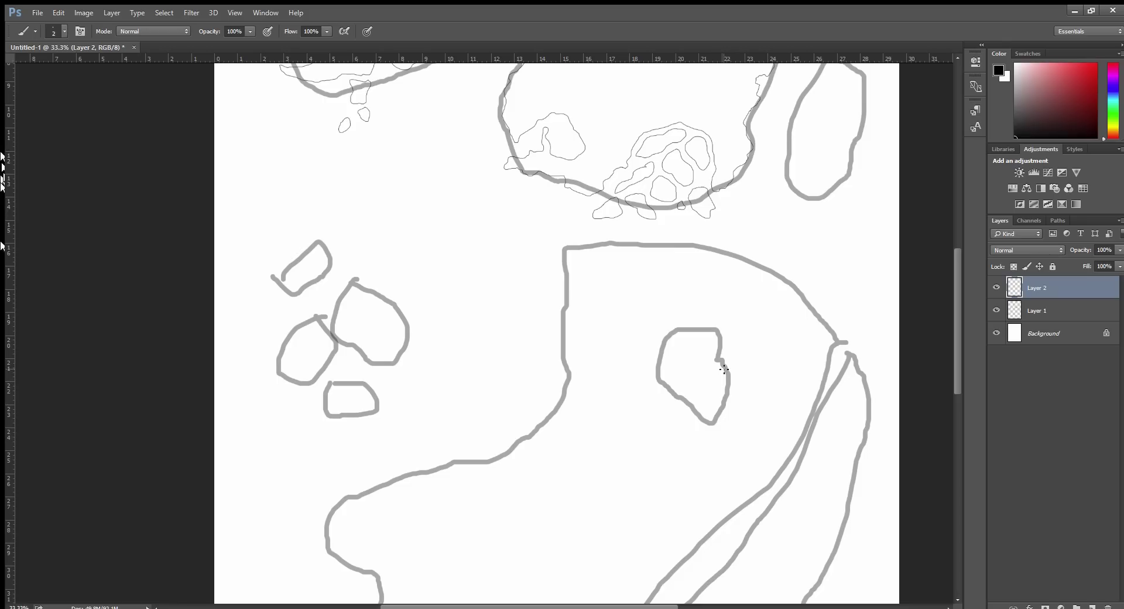
left_click_drag(726, 237, 702, 328)
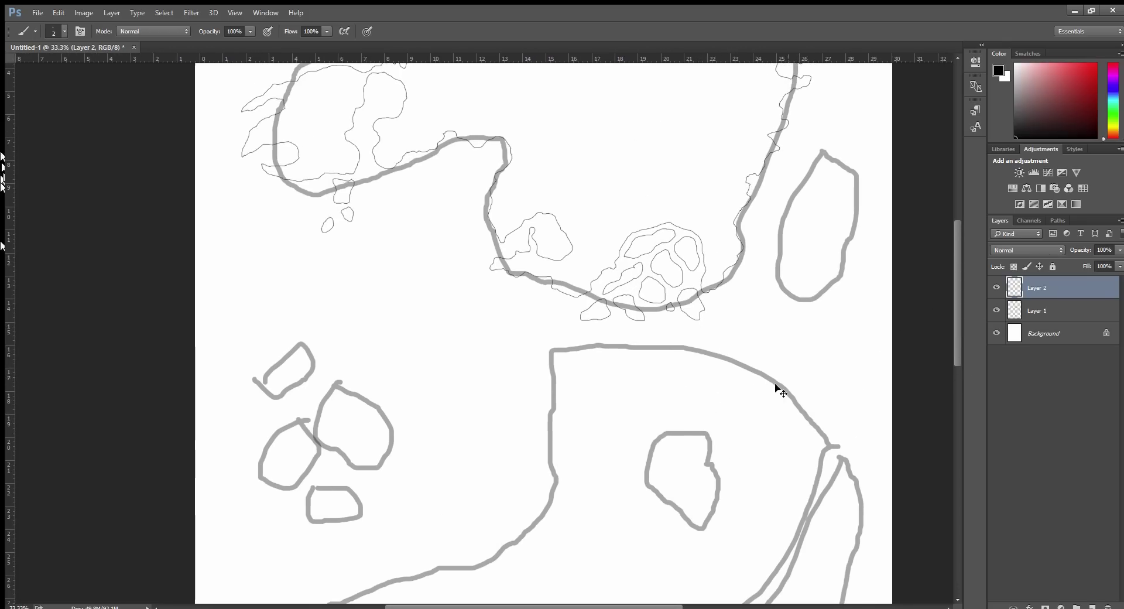
key("ctrl+plus")
key("ctrl+plus")
key("ctrl+plus")
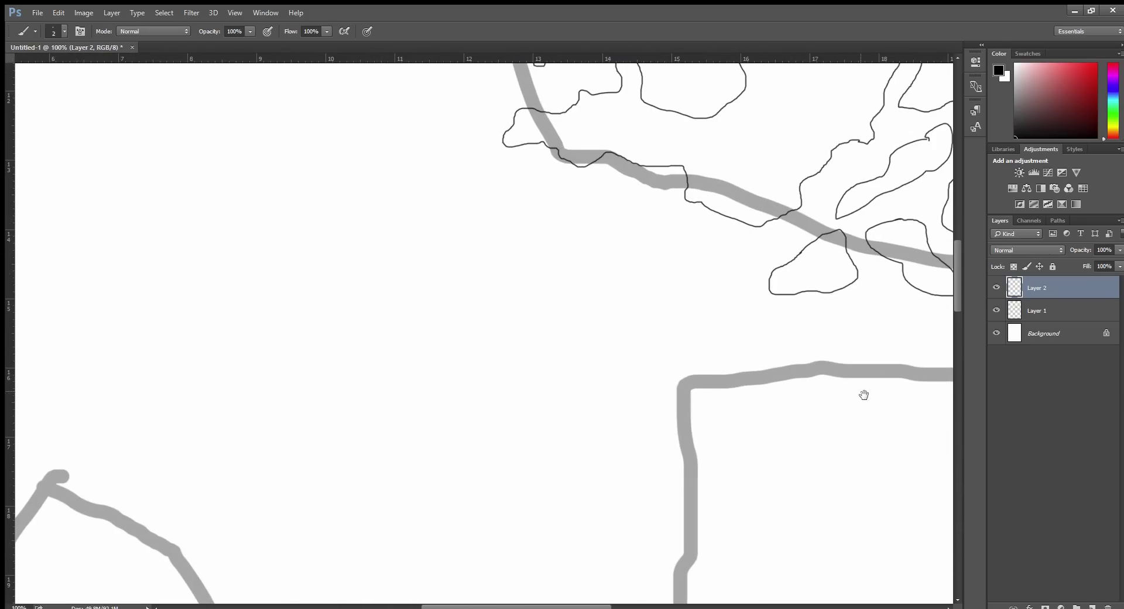
left_click_drag(865, 395, 417, 365)
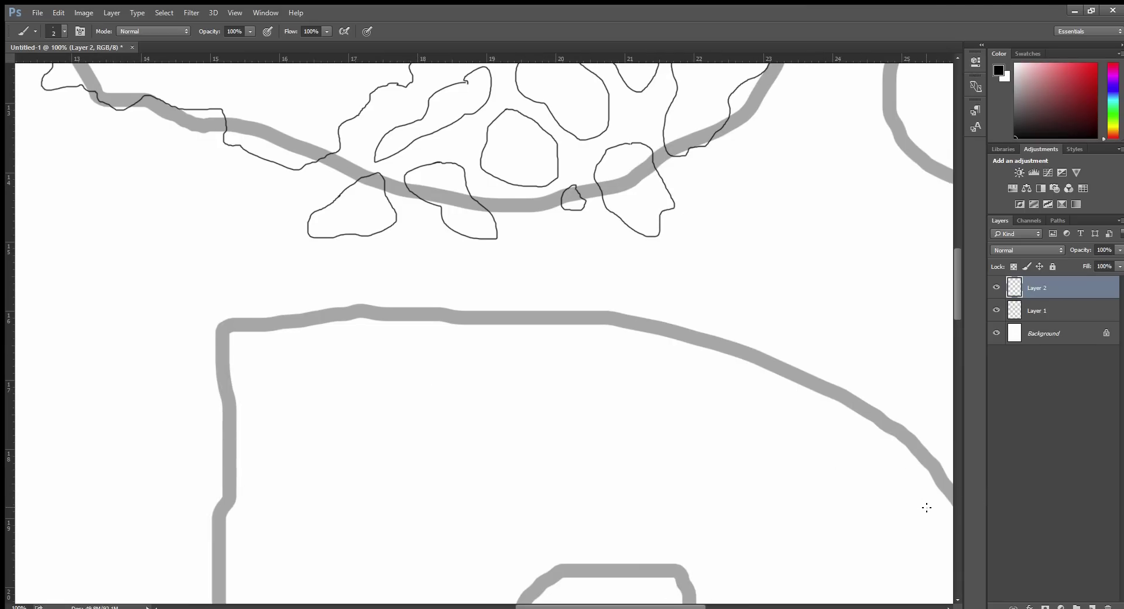
mouse_move(927, 507)
left_mouse_down()
mouse_move(868, 442)
mouse_move(858, 386)
mouse_move(818, 331)
mouse_move(785, 355)
left_mouse_up()
mouse_move(721, 401)
left_mouse_down()
mouse_move(731, 425)
mouse_move(685, 422)
mouse_move(686, 402)
mouse_move(594, 343)
mouse_move(540, 364)
mouse_move(529, 413)
mouse_move(503, 423)
mouse_move(470, 433)
mouse_move(406, 413)
mouse_move(331, 387)
mouse_move(258, 306)
mouse_move(235, 248)
mouse_move(200, 408)
mouse_move(226, 451)
mouse_move(237, 507)
mouse_move(201, 554)
mouse_move(211, 601)
left_mouse_up()
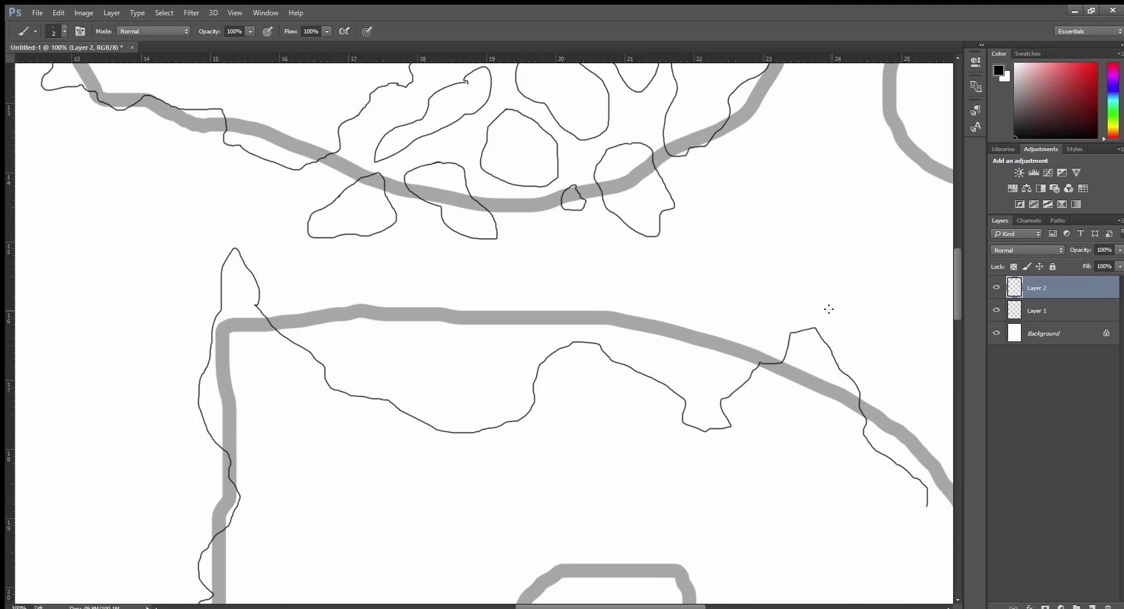
Step: Draw six irregular closed islands across the central and eastern strait between the two continents, including one in the southern landmass's small inlet
mouse_move(697, 256)
left_mouse_down()
mouse_move(688, 228)
mouse_move(674, 226)
mouse_move(661, 278)
mouse_move(706, 322)
mouse_move(729, 312)
mouse_move(737, 284)
mouse_move(701, 256)
left_mouse_up()
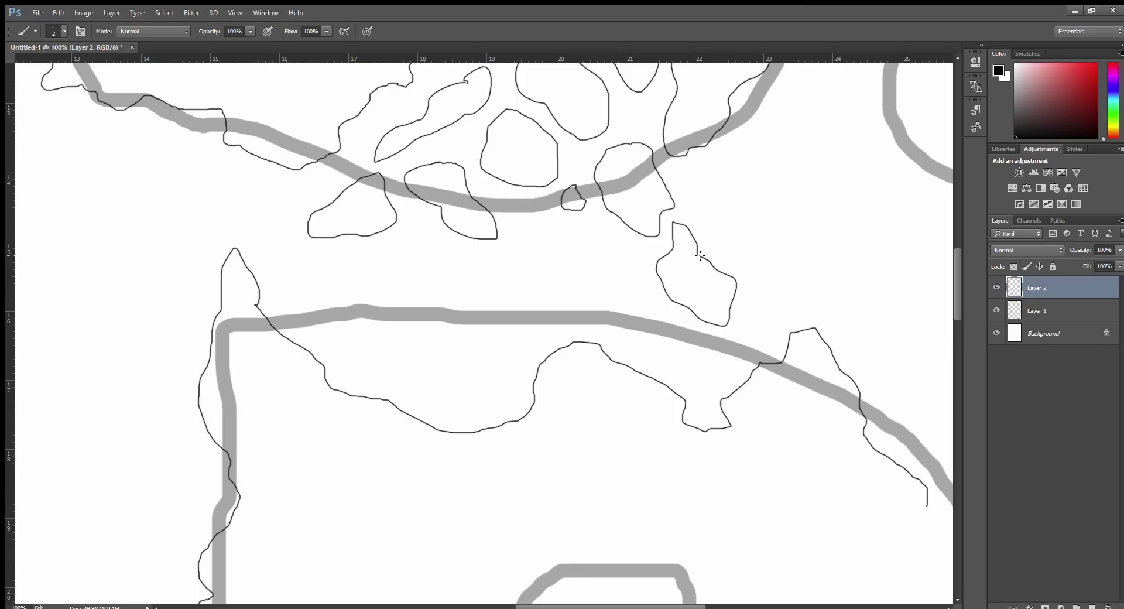
mouse_move(757, 214)
left_mouse_down()
mouse_move(726, 231)
mouse_move(760, 288)
mouse_move(750, 324)
mouse_move(767, 314)
mouse_move(775, 266)
mouse_move(753, 212)
left_mouse_up()
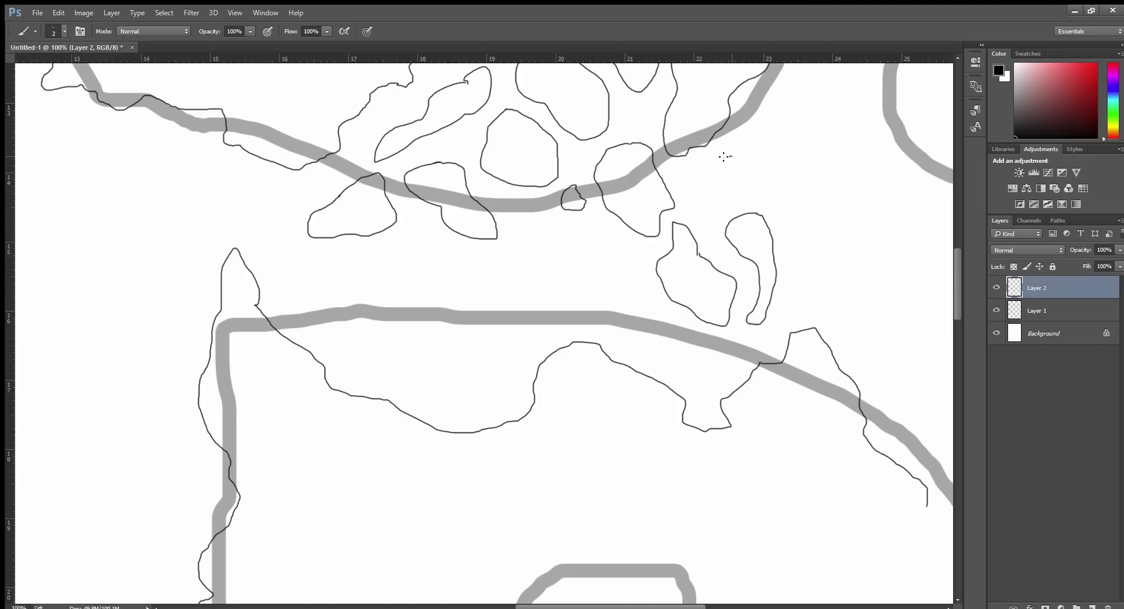
mouse_move(732, 156)
left_mouse_down()
mouse_move(703, 177)
mouse_move(713, 210)
mouse_move(754, 200)
mouse_move(767, 180)
mouse_move(748, 133)
mouse_move(731, 156)
left_mouse_up()
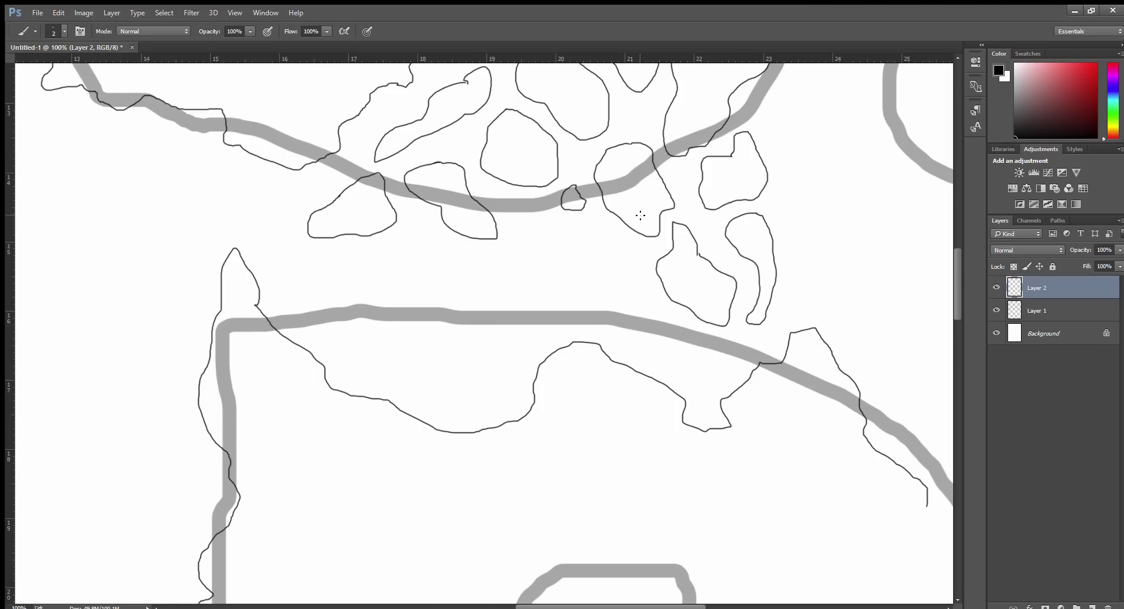
mouse_move(606, 234)
left_mouse_down()
mouse_move(579, 232)
mouse_move(567, 284)
mouse_move(594, 322)
mouse_move(660, 359)
mouse_move(635, 246)
mouse_move(606, 235)
left_mouse_up()
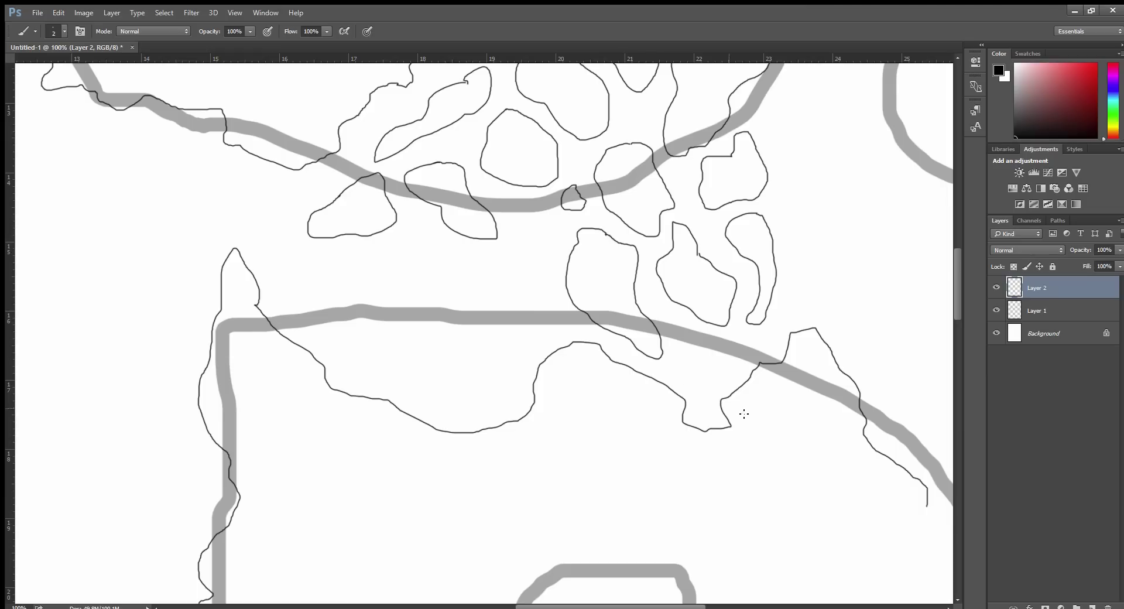
mouse_move(720, 341)
left_mouse_down()
mouse_move(695, 335)
mouse_move(682, 369)
mouse_move(710, 409)
mouse_move(736, 355)
mouse_move(720, 341)
left_mouse_up()
mouse_move(511, 366)
left_mouse_down()
mouse_move(536, 330)
mouse_move(543, 248)
mouse_move(520, 252)
mouse_move(487, 352)
mouse_move(495, 400)
mouse_move(515, 402)
mouse_move(512, 366)
left_mouse_up()
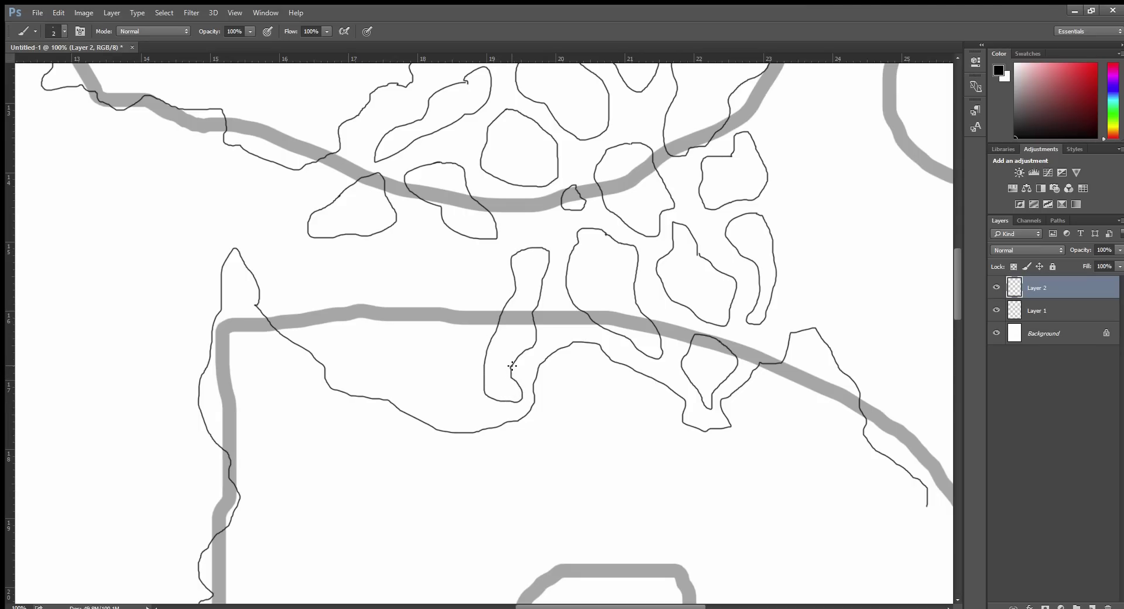
Step: Fill the western part of the strait and the southern landmass's wide bay with more round, oval and elongated closed islands
mouse_move(444, 260)
left_mouse_down()
mouse_move(467, 250)
mouse_move(479, 273)
mouse_move(466, 288)
mouse_move(442, 262)
mouse_move(466, 303)
mouse_move(439, 333)
mouse_move(438, 364)
mouse_move(452, 376)
mouse_move(491, 287)
left_mouse_up()
mouse_move(416, 232)
left_mouse_down()
mouse_move(343, 286)
mouse_move(361, 334)
mouse_move(396, 352)
mouse_move(424, 319)
mouse_move(412, 293)
mouse_move(430, 247)
mouse_move(417, 233)
left_mouse_up()
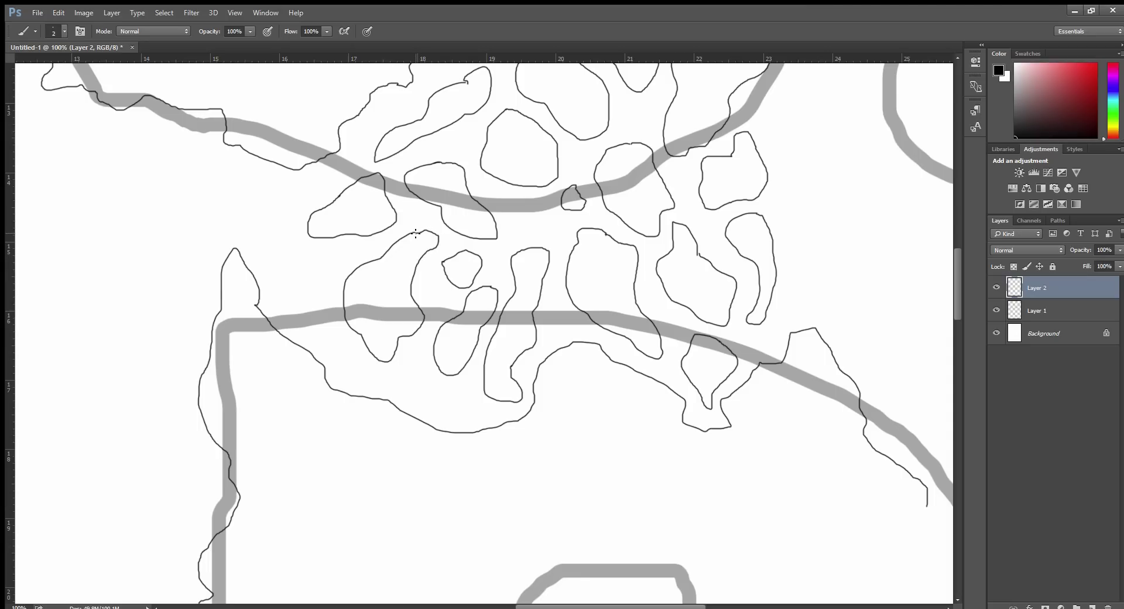
mouse_move(331, 253)
left_mouse_down()
mouse_move(294, 276)
mouse_move(285, 326)
mouse_move(332, 350)
mouse_move(326, 285)
mouse_move(333, 255)
left_mouse_up()
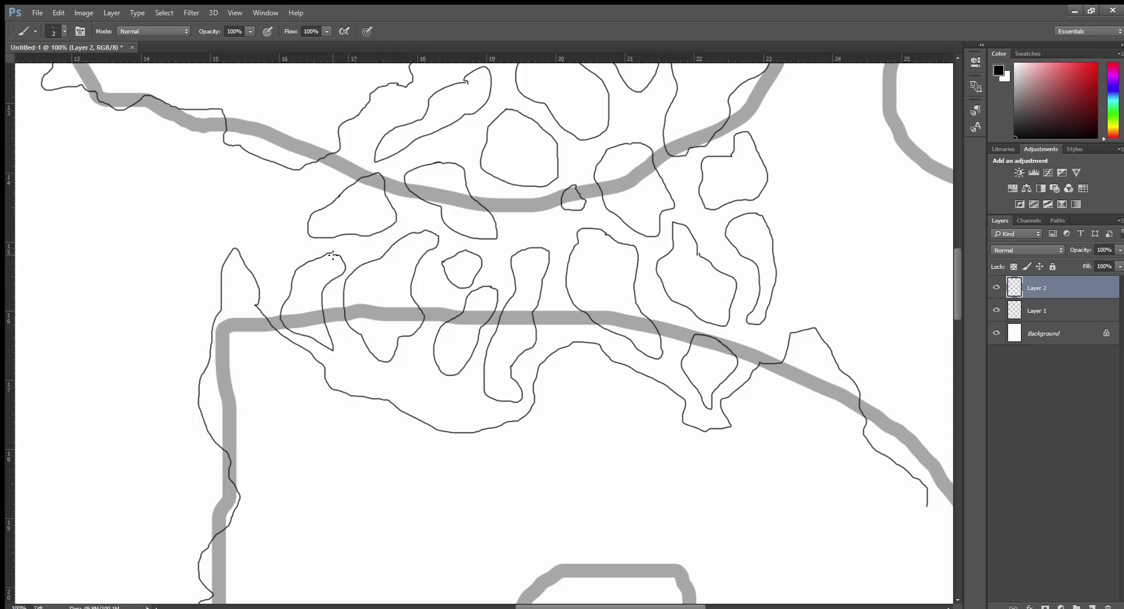
mouse_move(397, 379)
left_mouse_down()
mouse_move(481, 415)
mouse_move(463, 422)
mouse_move(396, 395)
mouse_move(397, 379)
mouse_move(356, 359)
mouse_move(376, 384)
mouse_move(346, 362)
left_mouse_up()
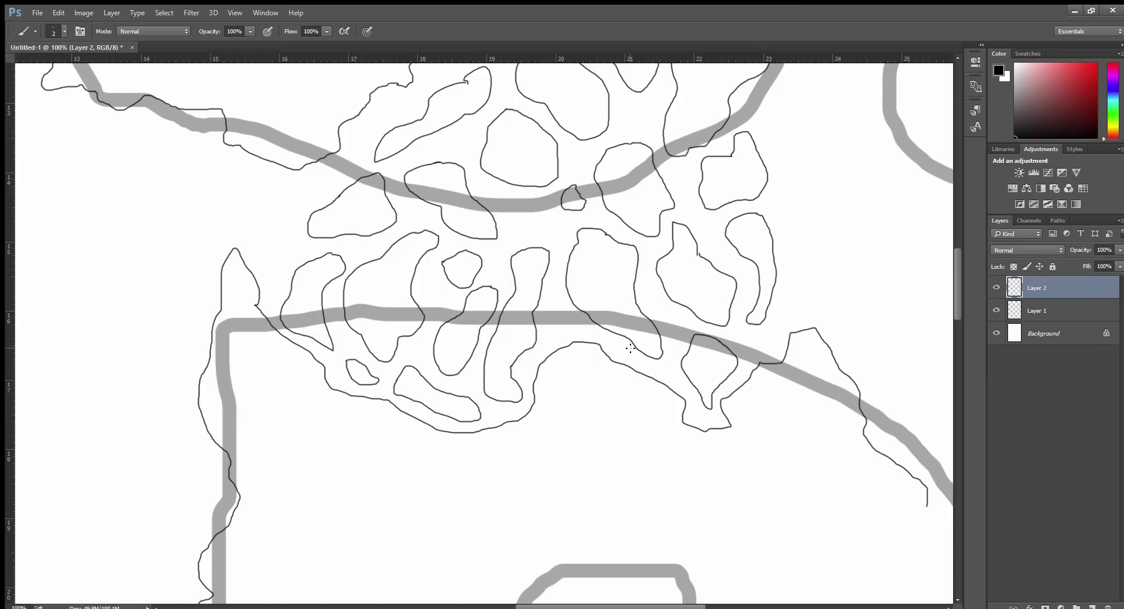
Step: Add outlying islands around the strait: one at its northwestern entrance, one off the northeastern shore and two to the west
scroll(620, 346, "up", 3)
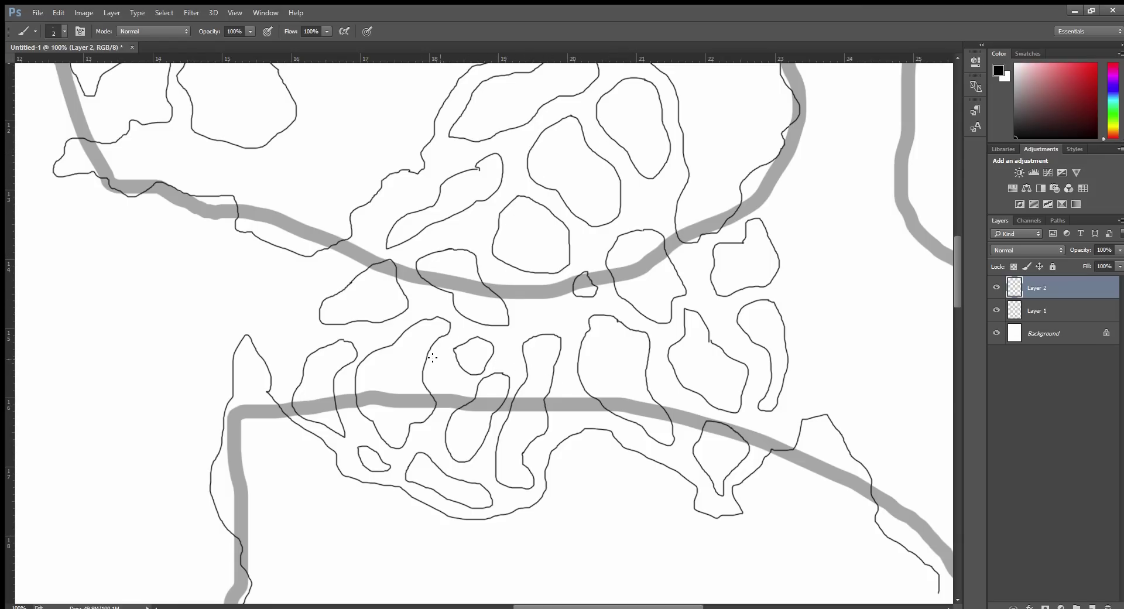
mouse_move(265, 314)
left_mouse_down()
mouse_move(296, 283)
mouse_move(282, 256)
mouse_move(251, 245)
mouse_move(243, 303)
mouse_move(273, 315)
left_mouse_up()
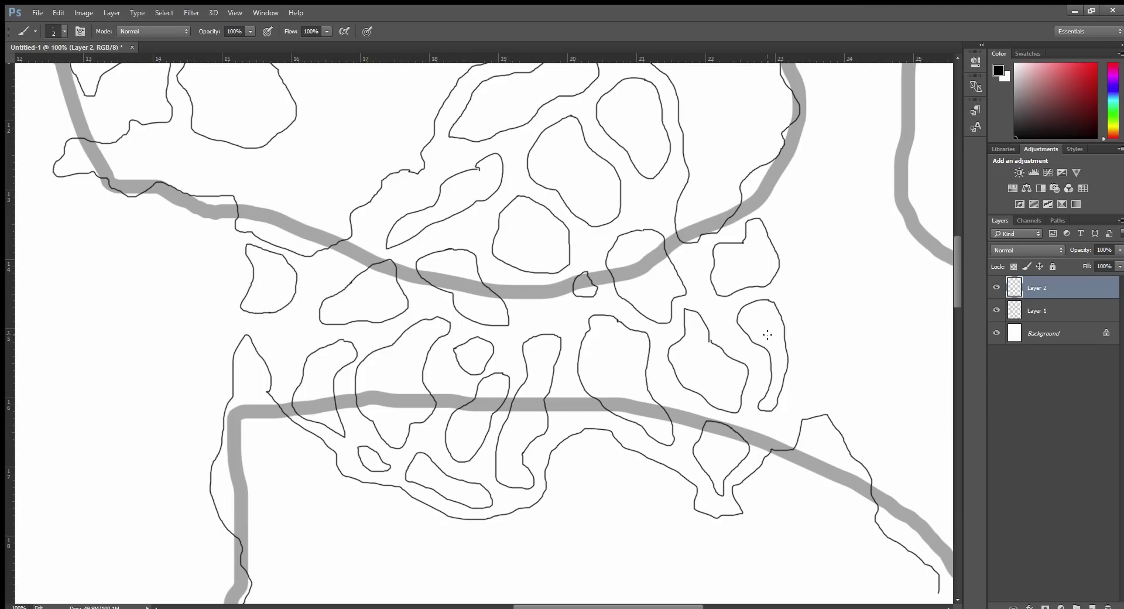
mouse_move(799, 170)
left_mouse_down()
mouse_move(771, 188)
mouse_move(789, 223)
mouse_move(800, 171)
left_mouse_up()
mouse_move(216, 320)
left_mouse_down()
mouse_move(160, 372)
mouse_move(158, 389)
mouse_move(183, 392)
mouse_move(216, 319)
left_mouse_up()
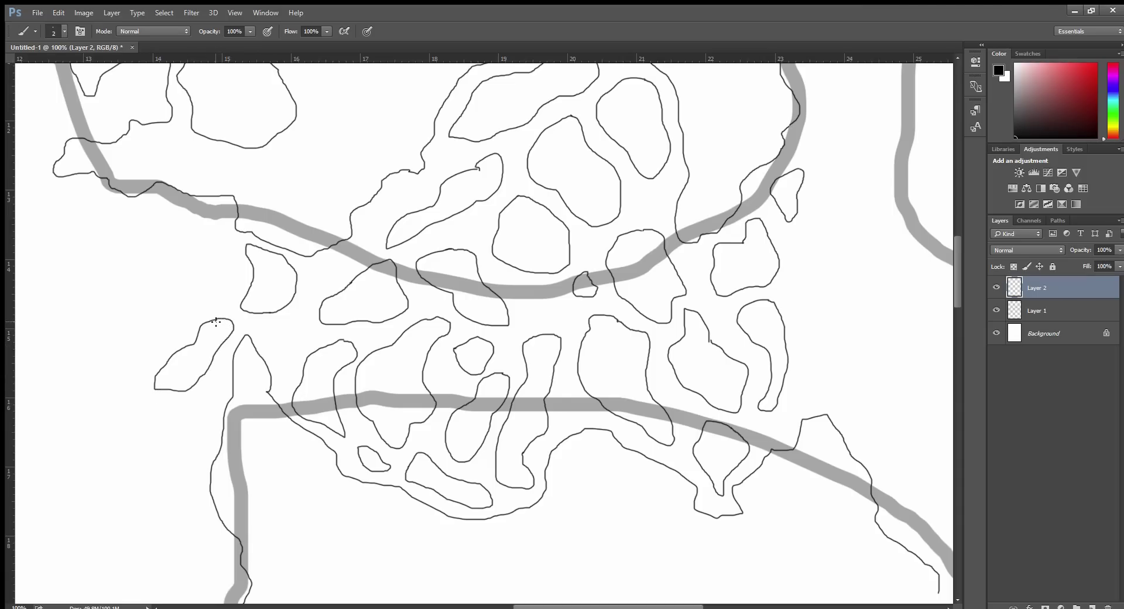
mouse_move(145, 364)
left_mouse_down()
mouse_move(120, 370)
mouse_move(120, 384)
mouse_move(142, 385)
mouse_move(131, 363)
left_mouse_up()
Step: Hide the Layer 1 rough sketch and add a new layer above the coastline layer
left_click_drag(657, 221, 583, 341)
mouse_move(496, 211)
left_mouse_down()
mouse_move(548, 313)
mouse_move(621, 398)
left_mouse_up()
left_click_drag(545, 176, 440, 281)
scroll(564, 311, "down", 3)
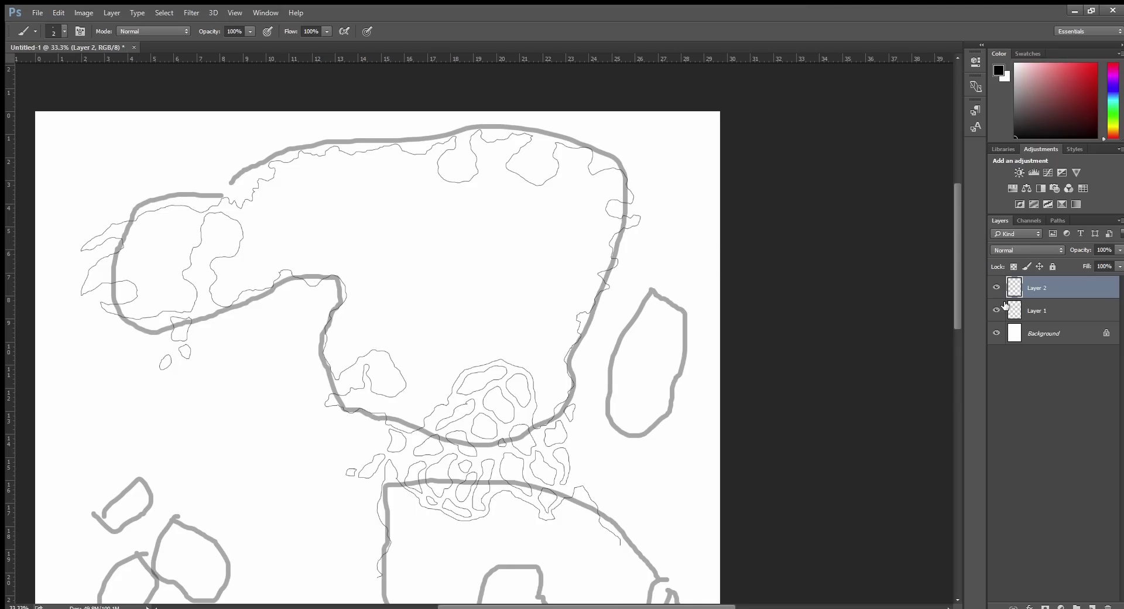
left_click(996, 310)
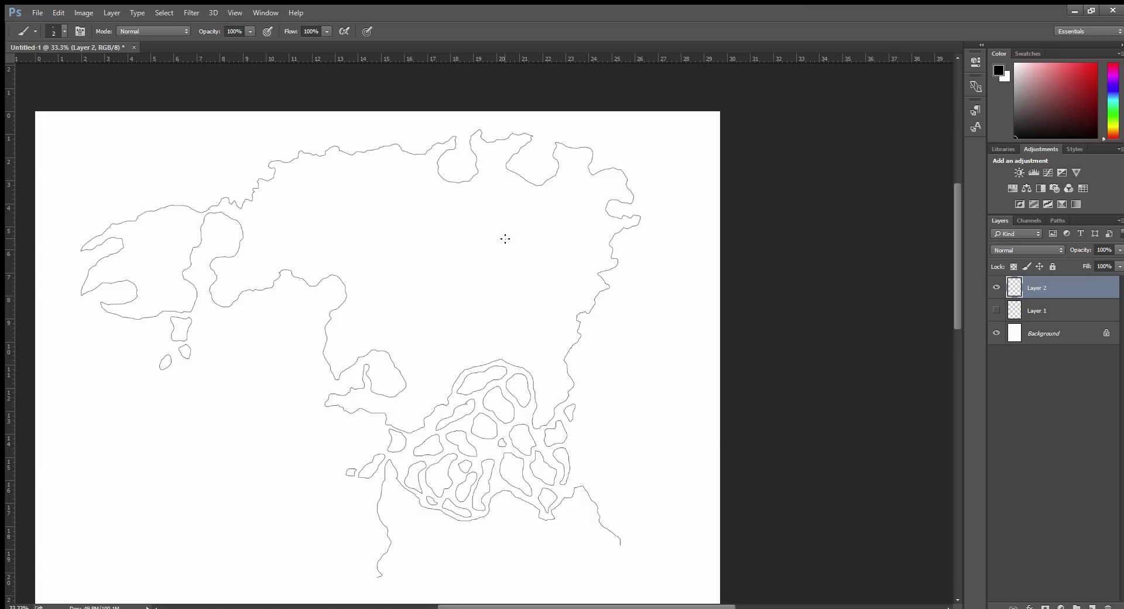
left_click(1090, 599)
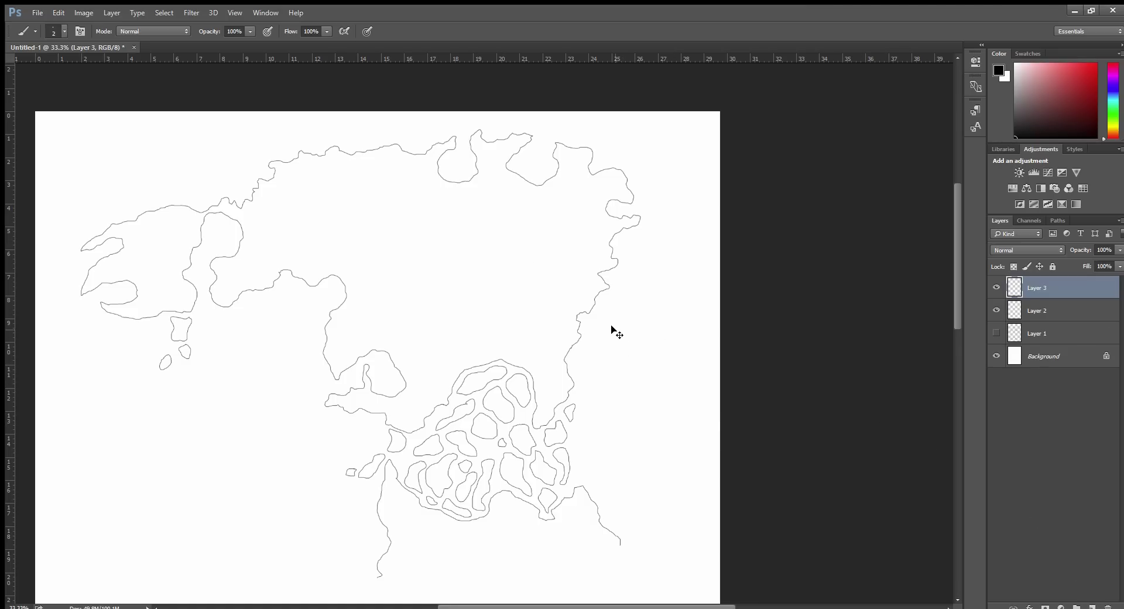
key("ctrl+plus")
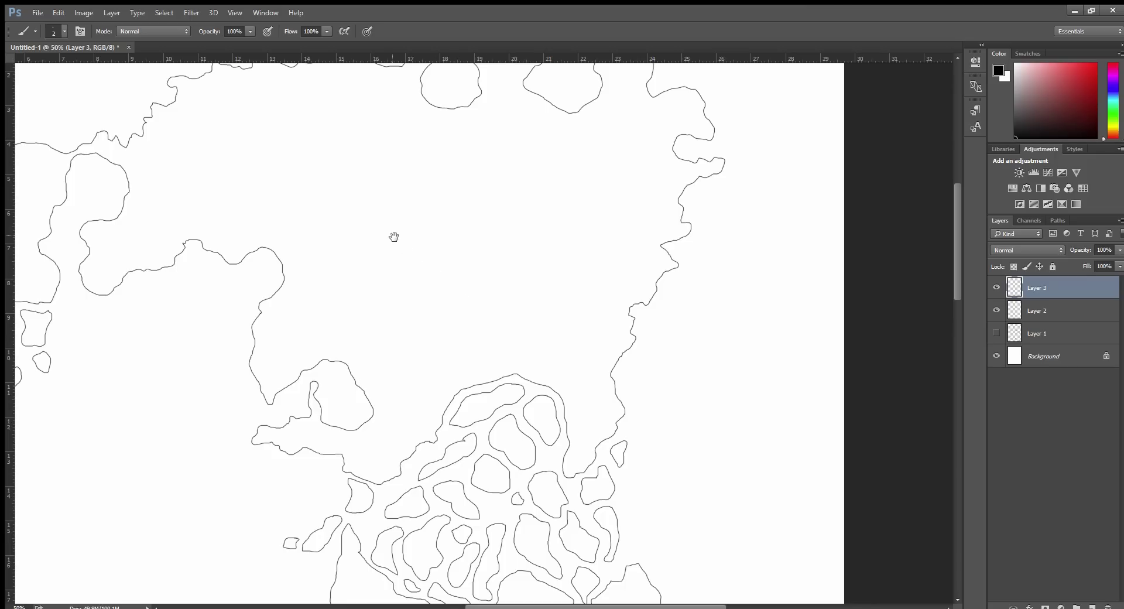
scroll(394, 239, "up", 3)
scroll(394, 238, "left", 5)
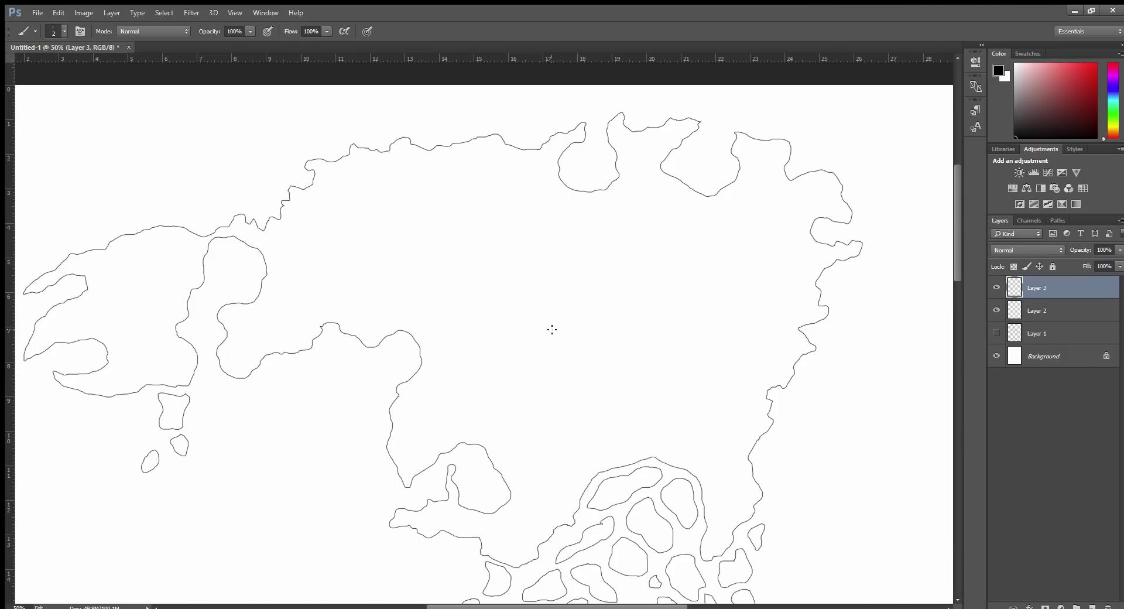
mouse_move(451, 291)
left_mouse_down()
mouse_move(659, 283)
mouse_move(502, 237)
mouse_move(539, 283)
mouse_move(634, 319)
mouse_move(577, 233)
mouse_move(521, 292)
mouse_move(568, 438)
left_mouse_up()
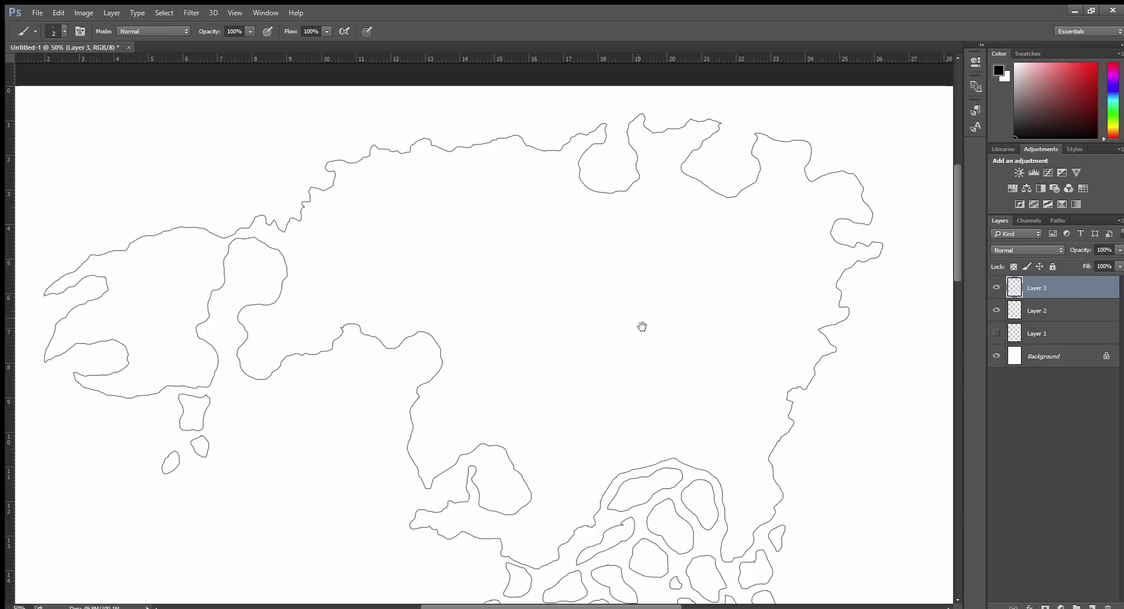
left_click_drag(644, 326, 568, 220)
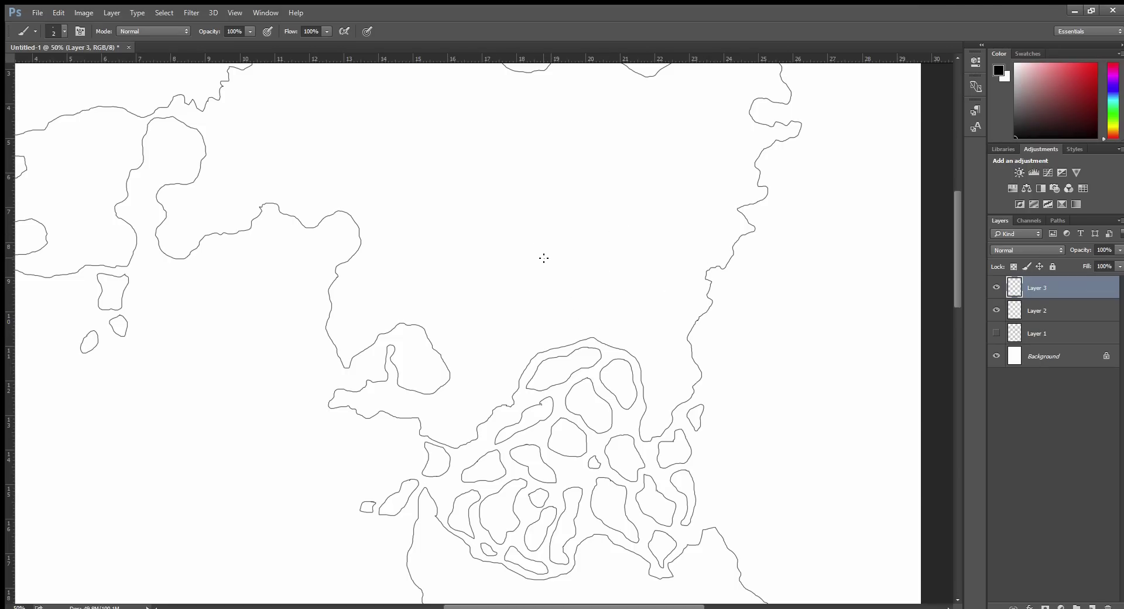
scroll(533, 222, "up", 3)
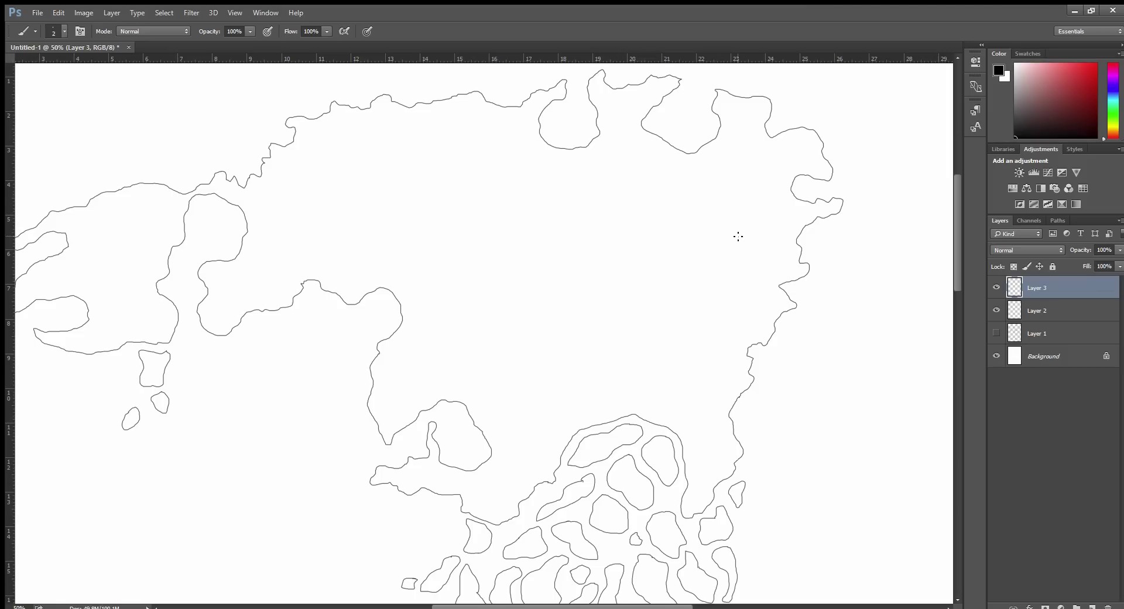
left_click_drag(419, 221, 489, 243)
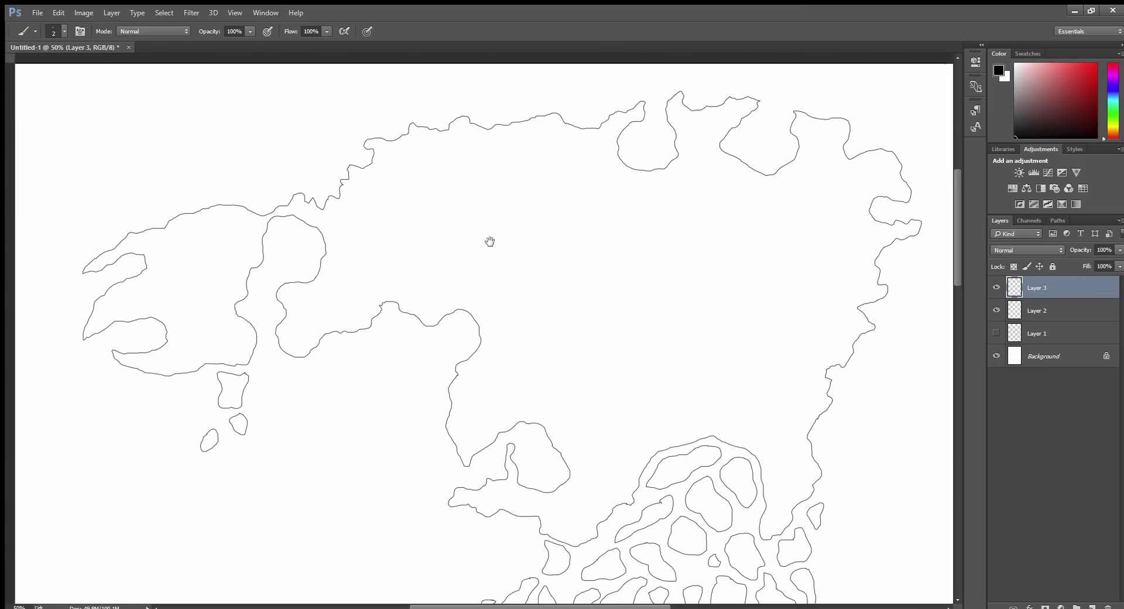
Step: Draw a tall mountain peak with a trailing ridge northeast of the rounded inner coast, plus two smaller peaks to its east
key("ctrl+plus")
key("ctrl+plus")
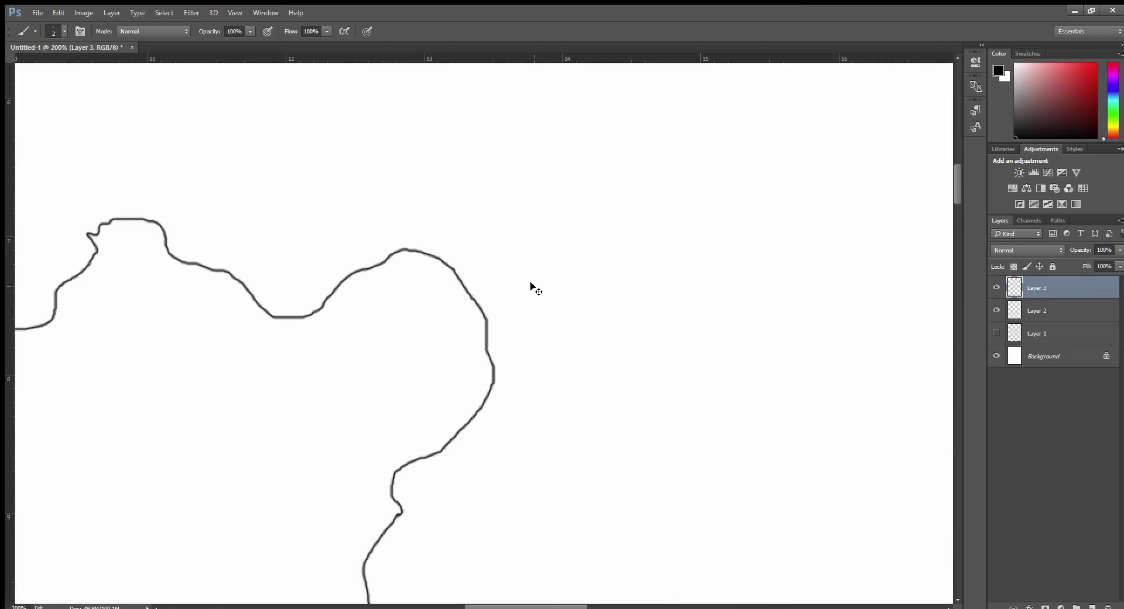
key("ctrl+minus")
key("ctrl+plus")
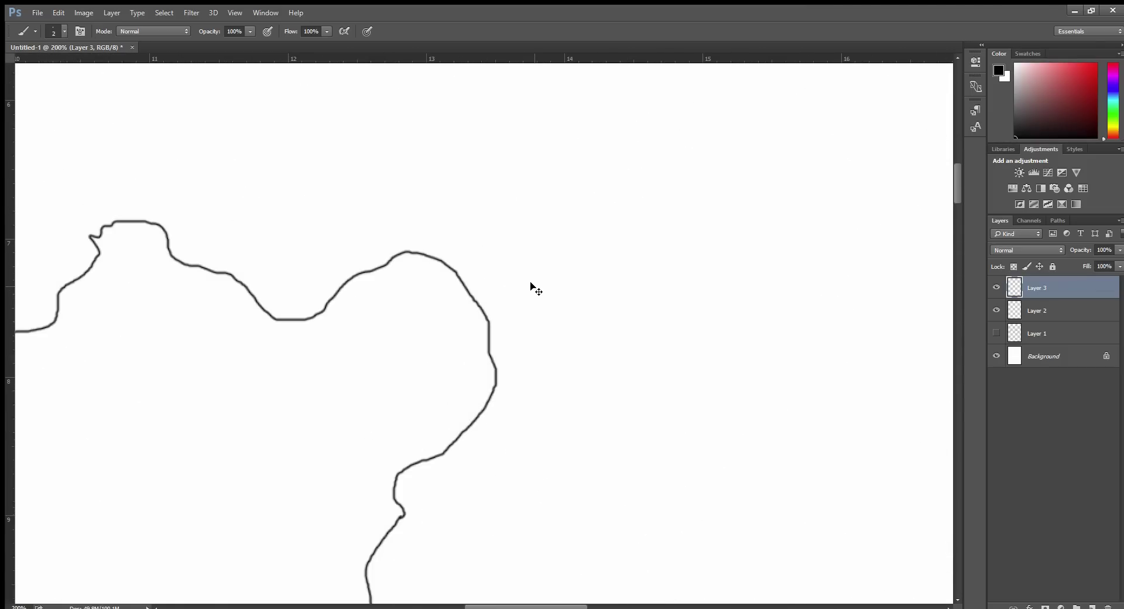
left_click_drag(587, 233, 524, 340)
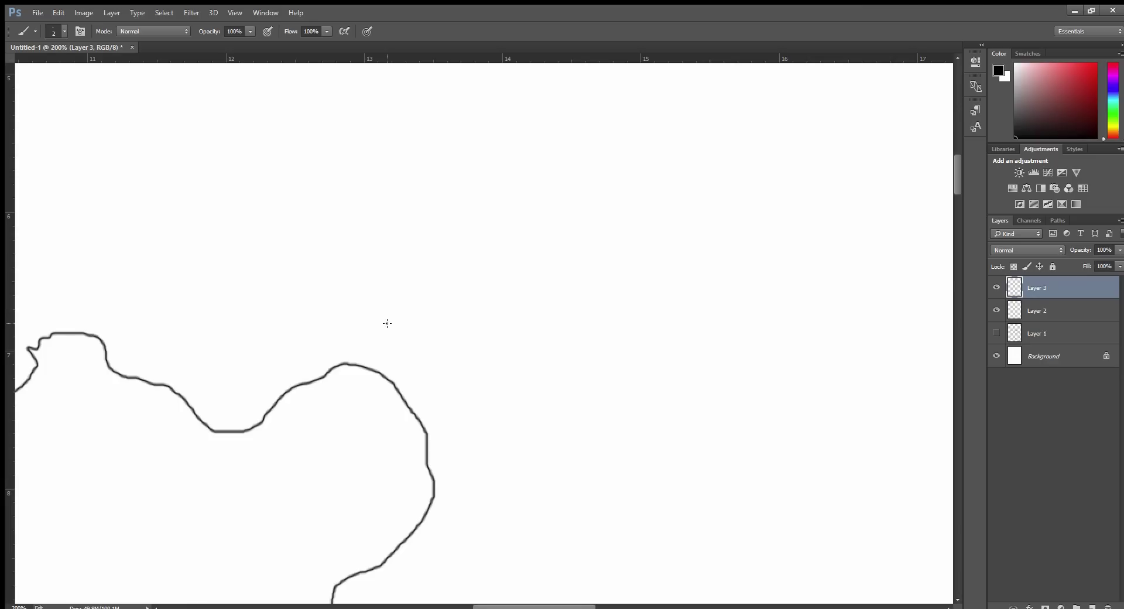
mouse_move(387, 323)
left_mouse_down()
mouse_move(423, 254)
mouse_move(426, 293)
mouse_move(452, 327)
left_mouse_up()
mouse_move(424, 252)
left_mouse_down()
mouse_move(470, 299)
mouse_move(506, 297)
left_mouse_up()
mouse_move(489, 317)
left_mouse_down()
mouse_move(524, 288)
mouse_move(539, 328)
left_mouse_up()
left_click_drag(525, 287, 569, 315)
mouse_move(543, 287)
left_mouse_down()
mouse_move(569, 314)
mouse_move(562, 283)
mouse_move(590, 287)
left_mouse_up()
Step: Extend the mountain range northeastward with three more peaks, each with a ridge line sloping east
mouse_move(467, 263)
left_mouse_down()
mouse_move(490, 229)
mouse_move(507, 269)
left_mouse_up()
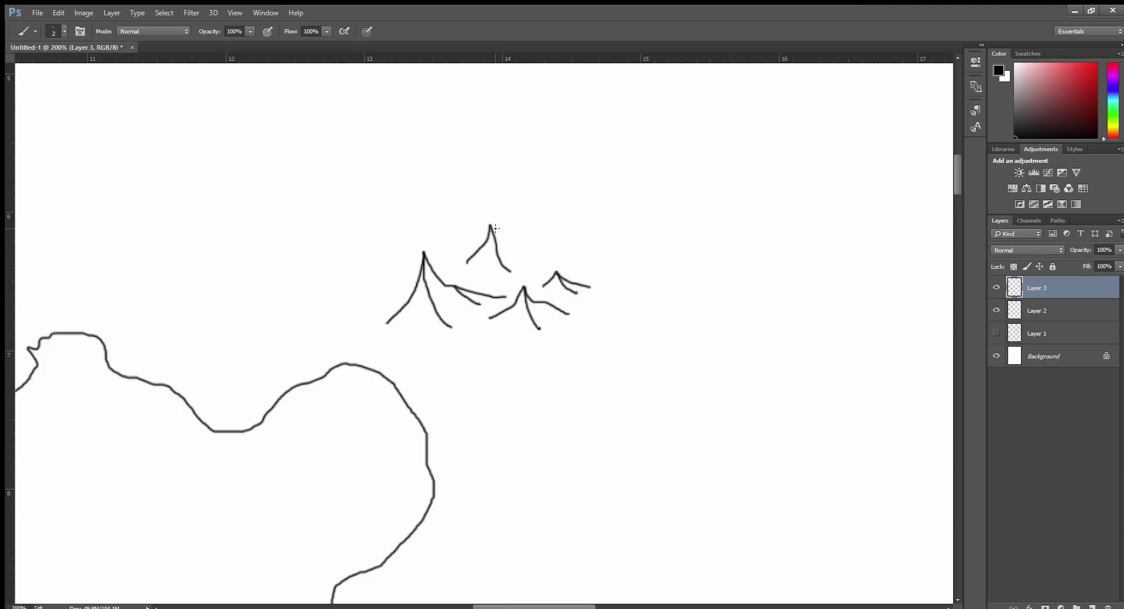
mouse_move(491, 225)
left_mouse_down()
mouse_move(541, 258)
mouse_move(550, 245)
mouse_move(577, 247)
left_mouse_up()
mouse_move(512, 231)
left_mouse_down()
mouse_move(549, 195)
mouse_move(588, 233)
left_mouse_up()
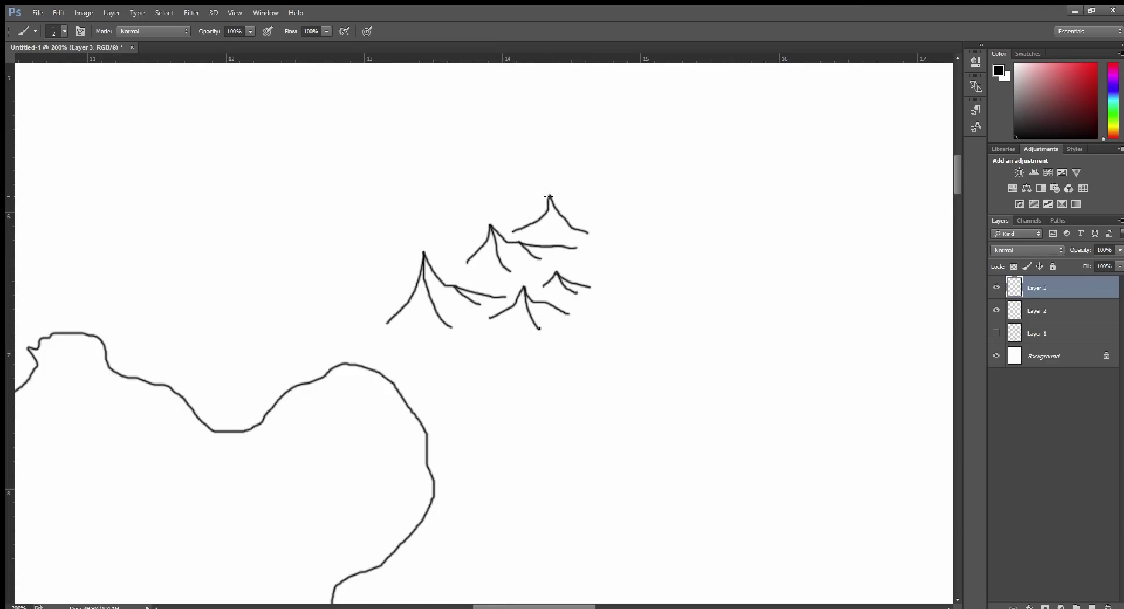
mouse_move(550, 196)
left_mouse_down()
mouse_move(600, 219)
mouse_move(623, 209)
left_mouse_up()
mouse_move(580, 251)
left_mouse_down()
mouse_move(618, 242)
mouse_move(632, 258)
mouse_move(622, 241)
mouse_move(650, 251)
mouse_move(660, 237)
left_mouse_up()
Step: Add low foothills along the eastern and southern sides of the range, tapering off into short curved strokes
left_click_drag(610, 275, 661, 274)
mouse_move(604, 309)
left_mouse_down()
mouse_move(656, 312)
mouse_move(638, 301)
mouse_move(669, 304)
mouse_move(679, 287)
mouse_move(706, 299)
mouse_move(786, 289)
mouse_move(794, 298)
left_mouse_up()
left_click_drag(576, 329, 610, 331)
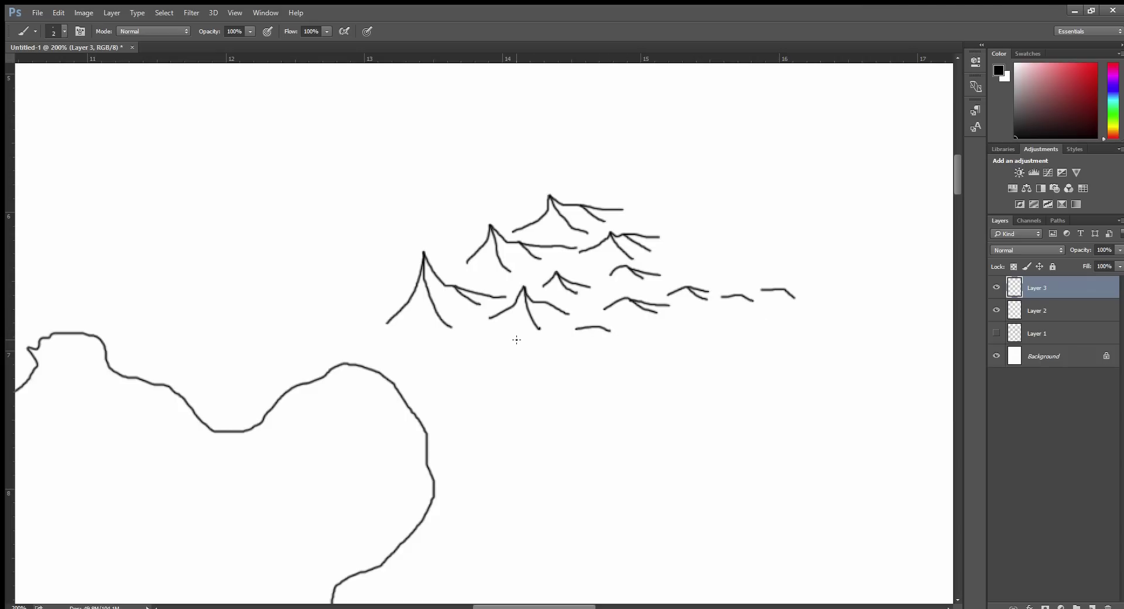
left_click_drag(516, 339, 536, 344)
Step: Draw another ridged peak beside the rounded coastline, south of the tallest mountain, with small foothills around its eastern side
left_click_drag(452, 353, 479, 360)
mouse_move(381, 363)
left_mouse_down()
mouse_move(407, 328)
mouse_move(413, 391)
left_mouse_up()
mouse_move(408, 328)
left_mouse_down()
mouse_move(450, 381)
mouse_move(449, 369)
mouse_move(497, 382)
mouse_move(491, 391)
mouse_move(561, 388)
left_mouse_up()
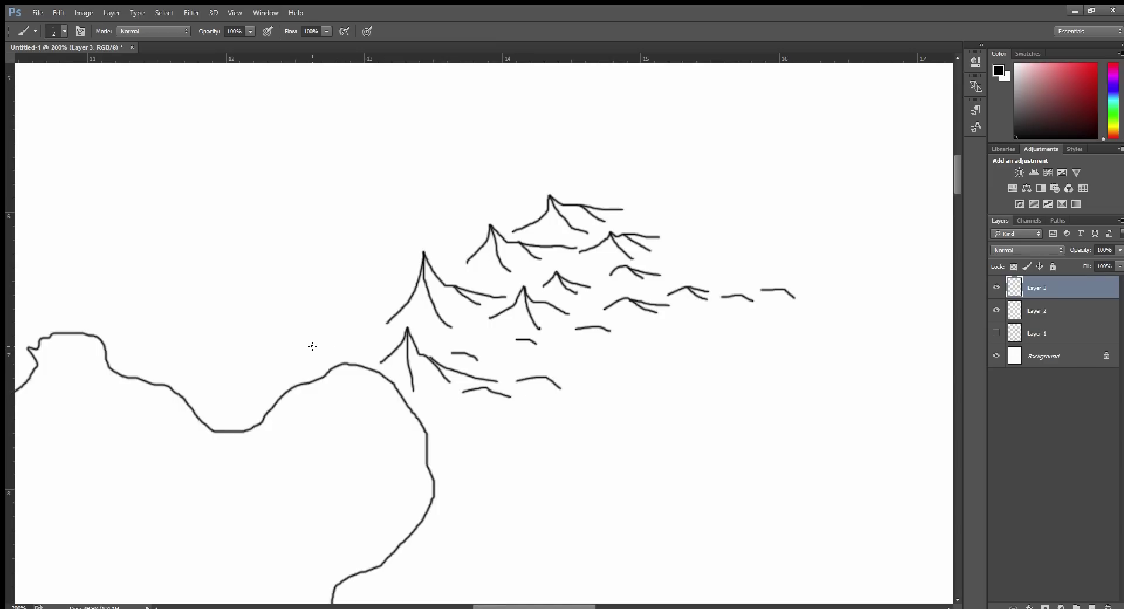
Step: Draw three ridged peaks along the range's northwestern side and fill a small dark cave shape on the tallest mountain
mouse_move(312, 345)
left_mouse_down()
mouse_move(338, 300)
mouse_move(359, 350)
left_mouse_up()
mouse_move(338, 300)
left_mouse_down()
mouse_move(376, 327)
mouse_move(422, 307)
mouse_move(413, 310)
left_mouse_up()
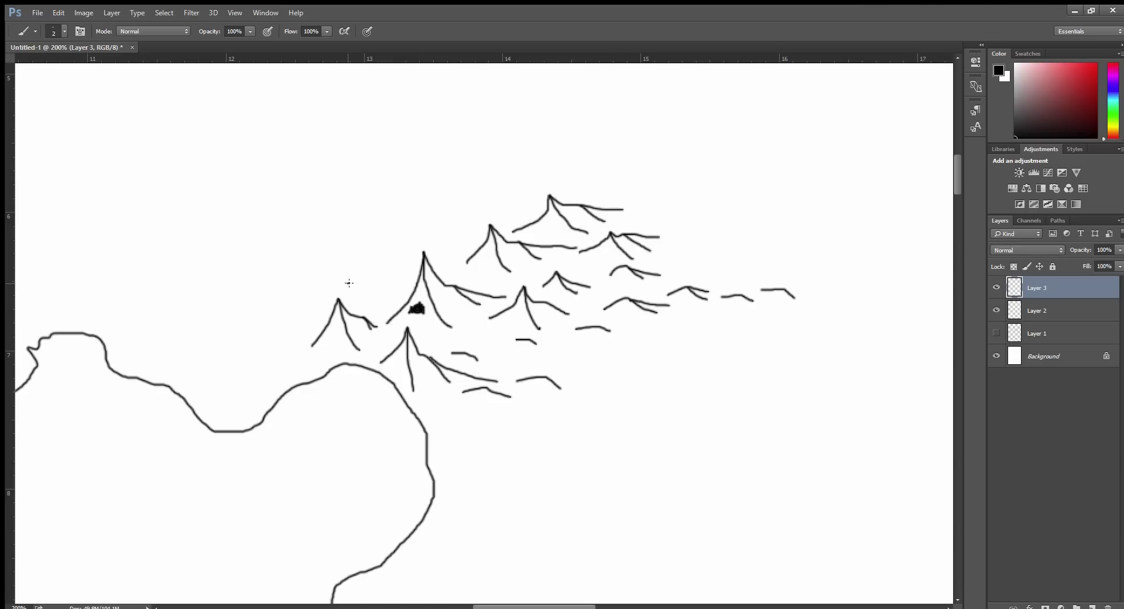
mouse_move(348, 283)
left_mouse_down()
mouse_move(365, 256)
mouse_move(378, 294)
left_mouse_up()
mouse_move(366, 257)
left_mouse_down()
mouse_move(393, 276)
mouse_move(379, 266)
mouse_move(408, 270)
mouse_move(400, 234)
mouse_move(428, 216)
mouse_move(449, 252)
left_mouse_up()
mouse_move(429, 216)
left_mouse_down()
mouse_move(466, 237)
mouse_move(460, 230)
left_mouse_up()
Step: Add three more ridged peaks along the range's northern edge, with low foothills and short curved strokes tapering off to the east
left_click_drag(540, 181, 455, 299)
mouse_move(378, 311)
left_mouse_down()
mouse_move(402, 288)
mouse_move(415, 333)
left_mouse_up()
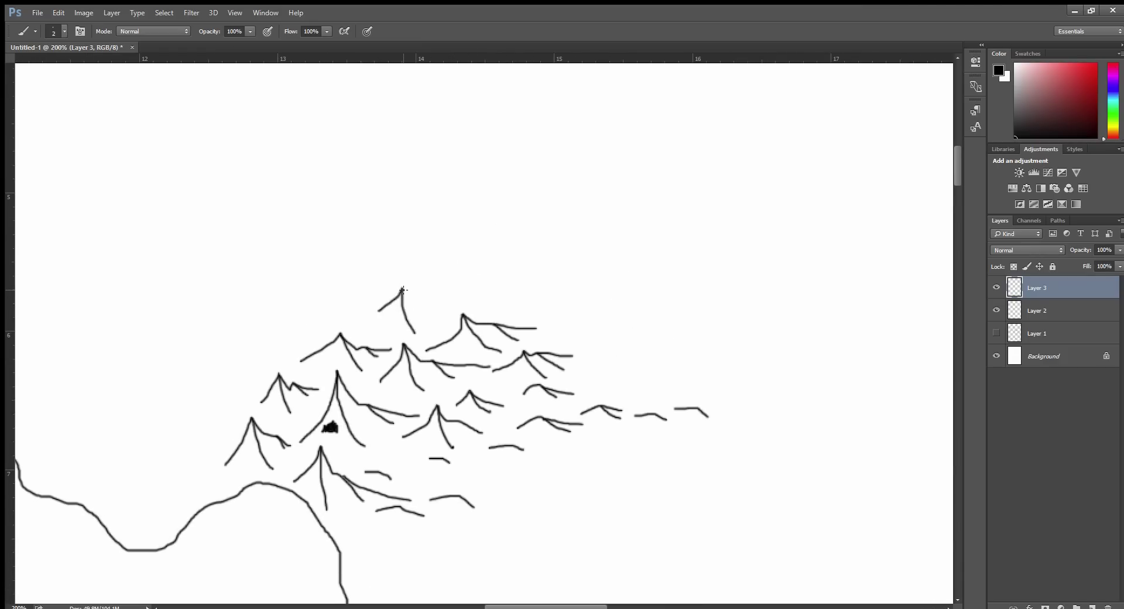
mouse_move(402, 290)
left_mouse_down()
mouse_move(443, 323)
mouse_move(488, 257)
mouse_move(503, 308)
left_mouse_up()
mouse_move(492, 266)
left_mouse_down()
mouse_move(538, 306)
mouse_move(571, 307)
mouse_move(588, 291)
mouse_move(602, 323)
mouse_move(609, 305)
mouse_move(680, 317)
mouse_move(664, 330)
mouse_move(696, 341)
mouse_move(749, 342)
left_mouse_up()
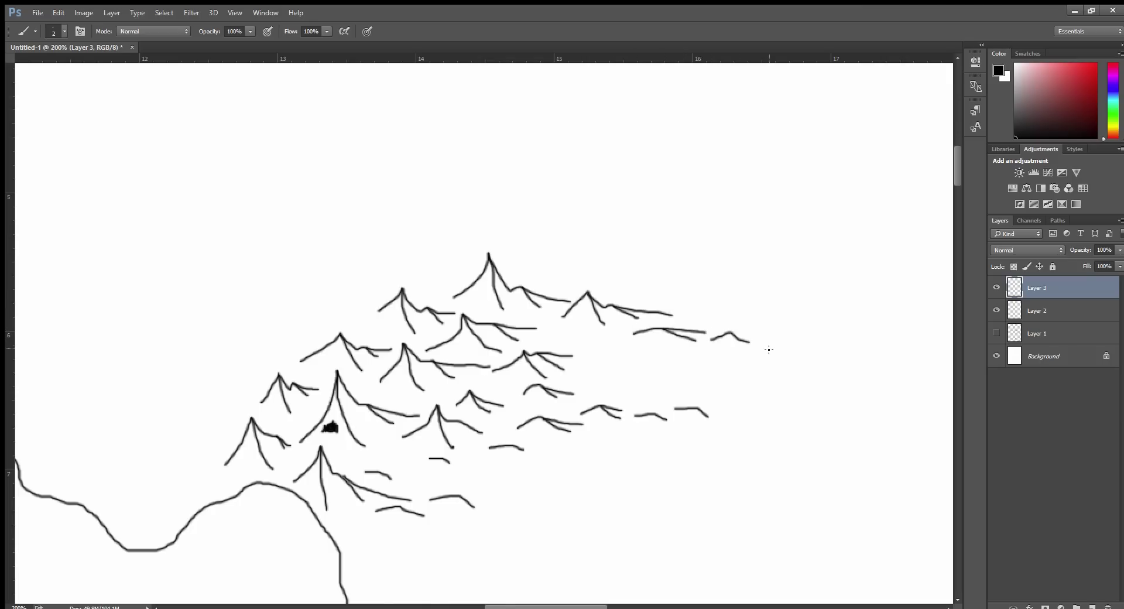
mouse_move(583, 356)
left_mouse_down()
mouse_move(628, 356)
mouse_move(628, 375)
left_mouse_up()
left_click_drag(709, 359, 809, 356)
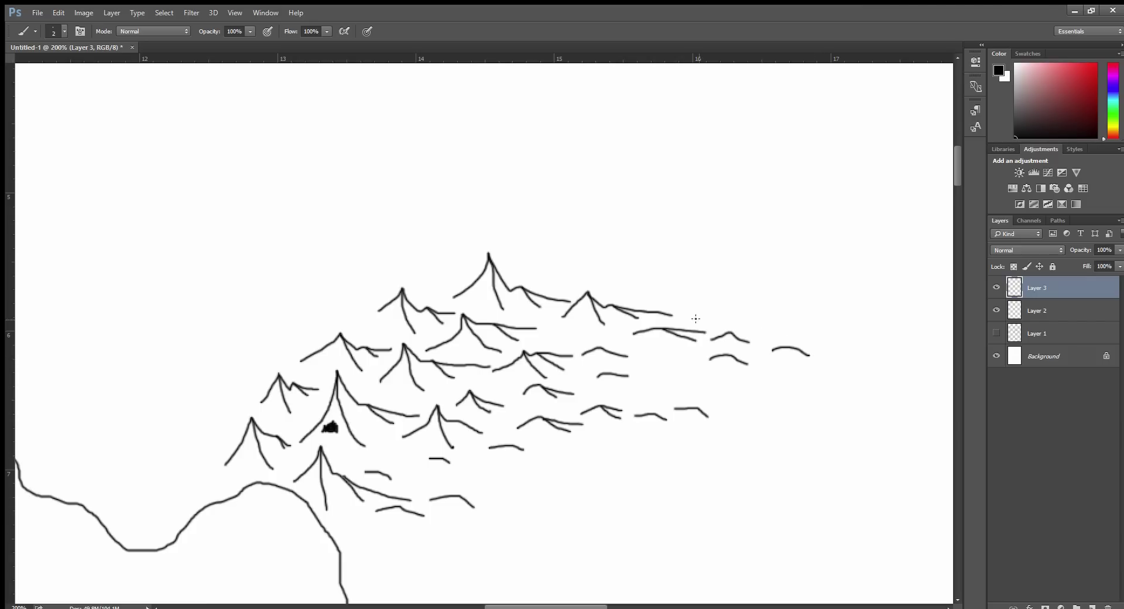
Step: Draw another row of ridged peaks north of the range, including a broad peak to the east and paired peaks at its western end
mouse_move(544, 281)
left_mouse_down()
mouse_move(594, 243)
mouse_move(612, 291)
left_mouse_up()
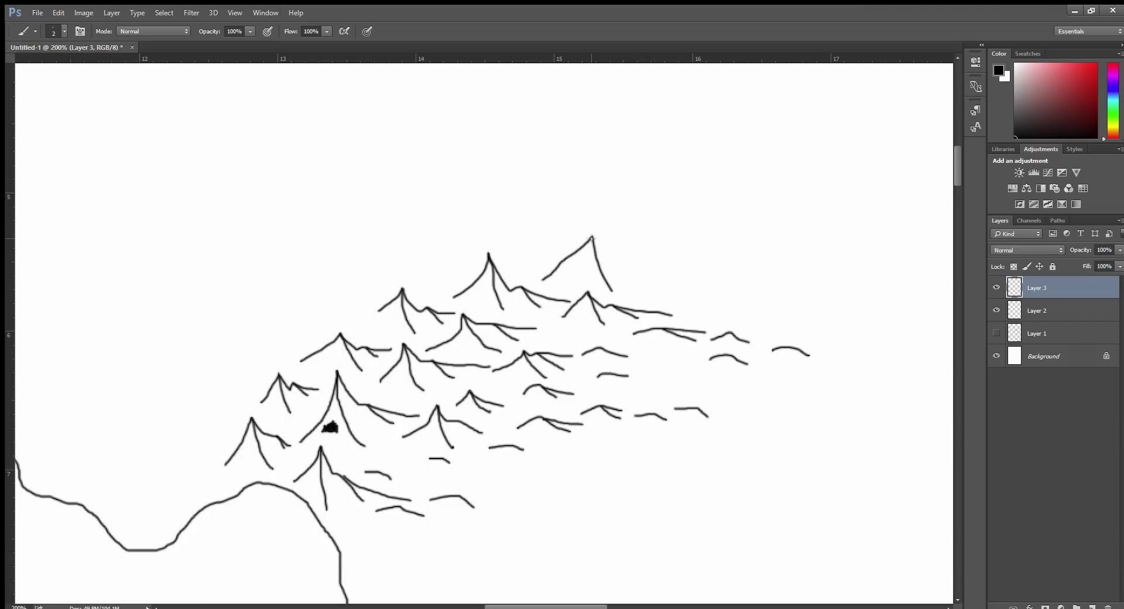
mouse_move(592, 238)
left_mouse_down()
mouse_move(607, 264)
mouse_move(657, 289)
mouse_move(643, 275)
mouse_move(687, 284)
mouse_move(666, 250)
mouse_move(693, 266)
mouse_move(673, 246)
mouse_move(727, 262)
left_mouse_up()
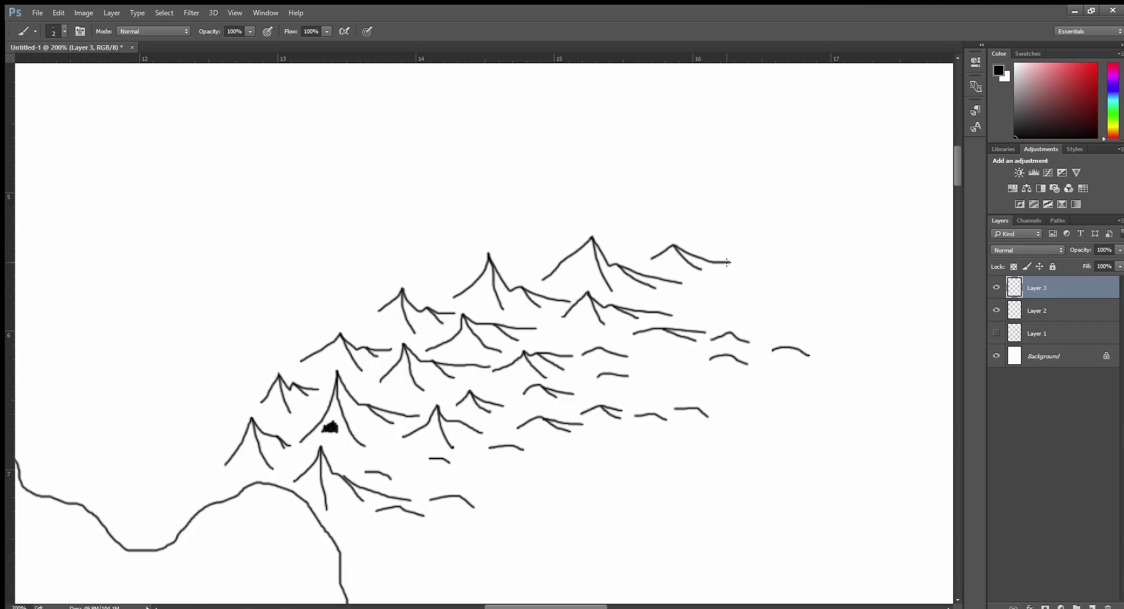
mouse_move(610, 238)
left_mouse_down()
mouse_move(631, 248)
mouse_move(636, 230)
mouse_move(674, 233)
left_mouse_up()
mouse_move(506, 248)
left_mouse_down()
mouse_move(524, 229)
mouse_move(536, 265)
left_mouse_up()
mouse_move(526, 229)
left_mouse_down()
mouse_move(537, 245)
mouse_move(571, 246)
left_mouse_up()
mouse_move(397, 253)
left_mouse_down()
mouse_move(434, 235)
mouse_move(435, 214)
mouse_move(450, 276)
left_mouse_up()
mouse_move(436, 214)
left_mouse_down()
mouse_move(452, 242)
mouse_move(485, 246)
left_mouse_up()
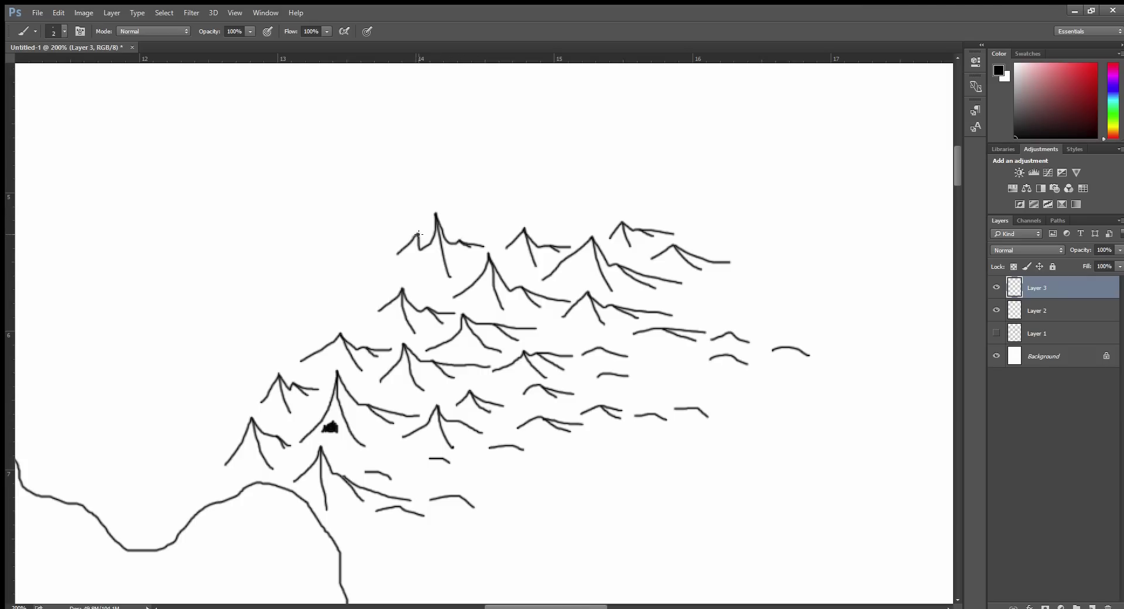
left_click_drag(419, 235, 428, 241)
Step: Add low foothills down the northwestern side of the range, with a small peak and short curved strokes at its western end
mouse_move(382, 278)
left_mouse_down()
mouse_move(410, 265)
mouse_move(426, 285)
mouse_move(435, 278)
left_mouse_up()
left_click_drag(332, 289, 376, 295)
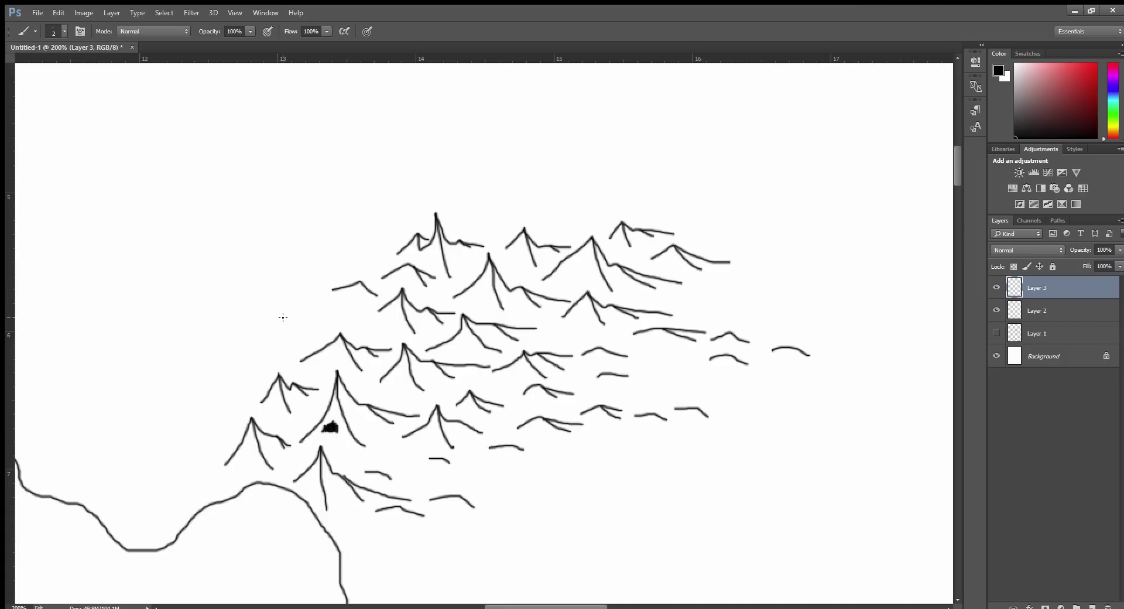
mouse_move(287, 319)
left_mouse_down()
mouse_move(316, 312)
mouse_move(385, 332)
left_mouse_up()
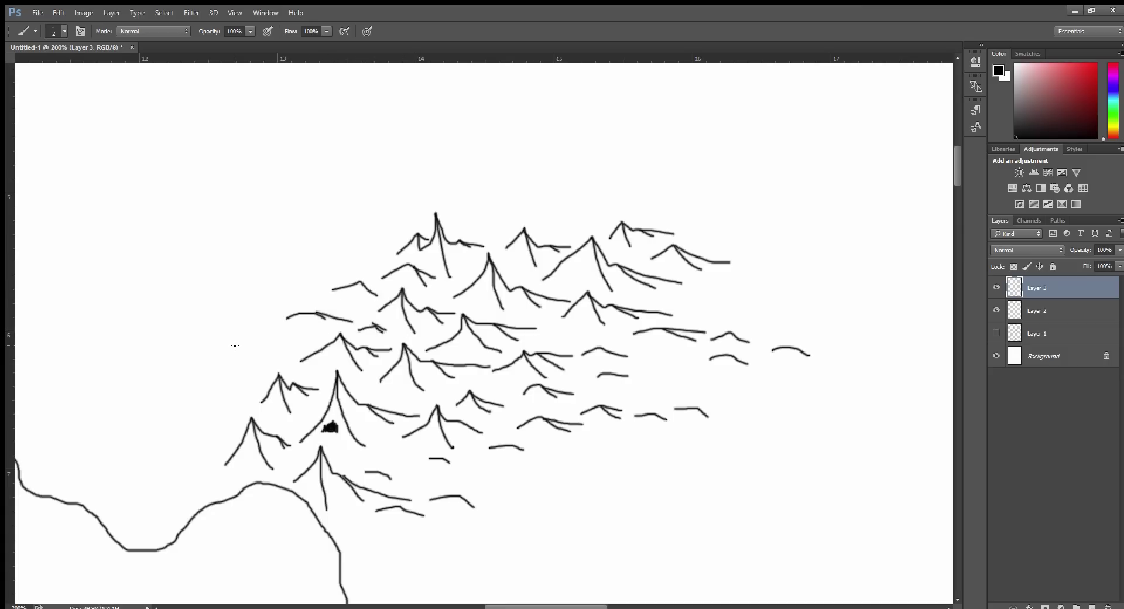
mouse_move(234, 345)
left_mouse_down()
mouse_move(285, 352)
mouse_move(289, 333)
left_mouse_up()
left_click_drag(203, 366, 250, 363)
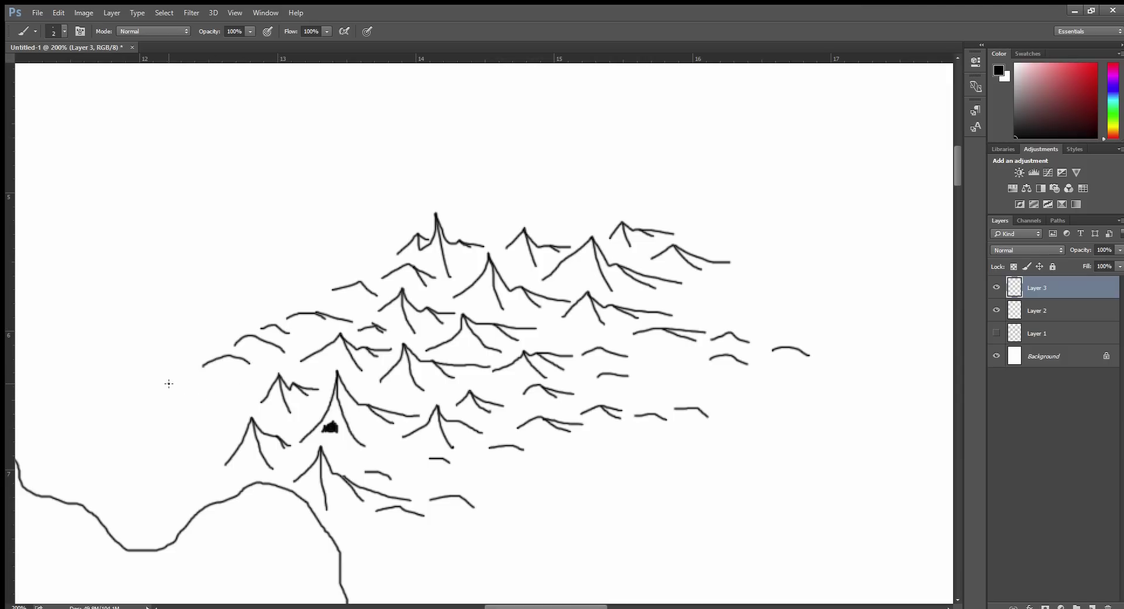
left_click_drag(168, 384, 257, 409)
mouse_move(185, 405)
left_mouse_down()
mouse_move(204, 437)
mouse_move(204, 413)
mouse_move(242, 380)
mouse_move(256, 386)
left_mouse_up()
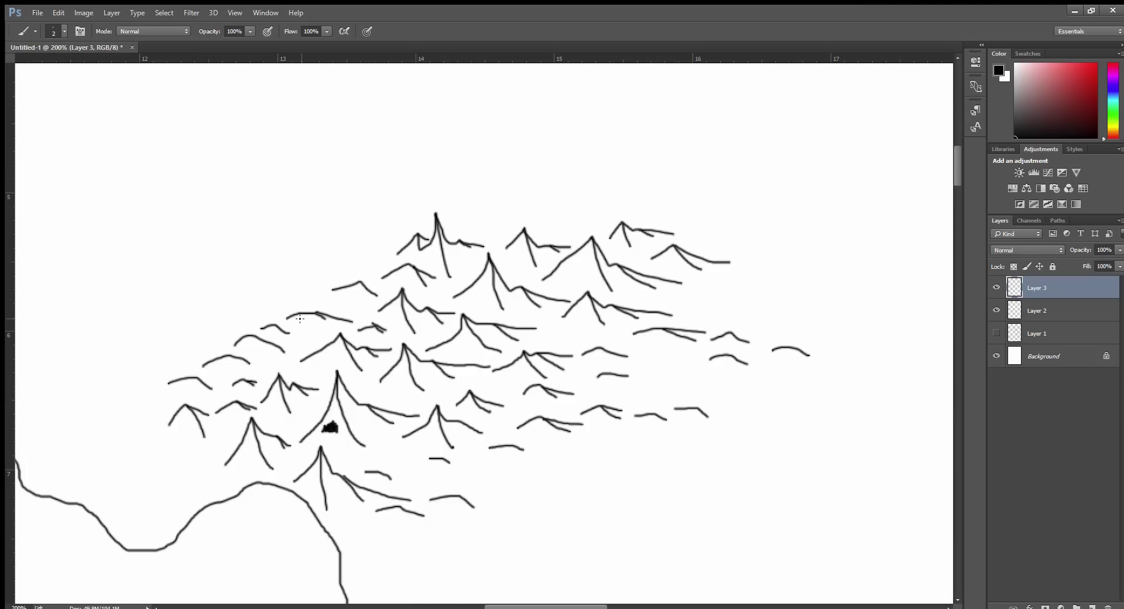
left_click_drag(146, 354, 222, 340)
Step: Draw two more ridged peaks at the northeastern end of the range, with short foothill strokes trailing east
mouse_move(562, 215)
left_mouse_down()
mouse_move(395, 303)
mouse_move(394, 279)
mouse_move(399, 312)
mouse_move(421, 293)
mouse_move(437, 304)
mouse_move(420, 292)
mouse_move(482, 300)
left_mouse_up()
mouse_move(447, 282)
left_mouse_down()
mouse_move(489, 289)
mouse_move(511, 278)
mouse_move(533, 293)
mouse_move(518, 280)
mouse_move(577, 291)
mouse_move(591, 315)
mouse_move(596, 298)
mouse_move(629, 302)
left_mouse_up()
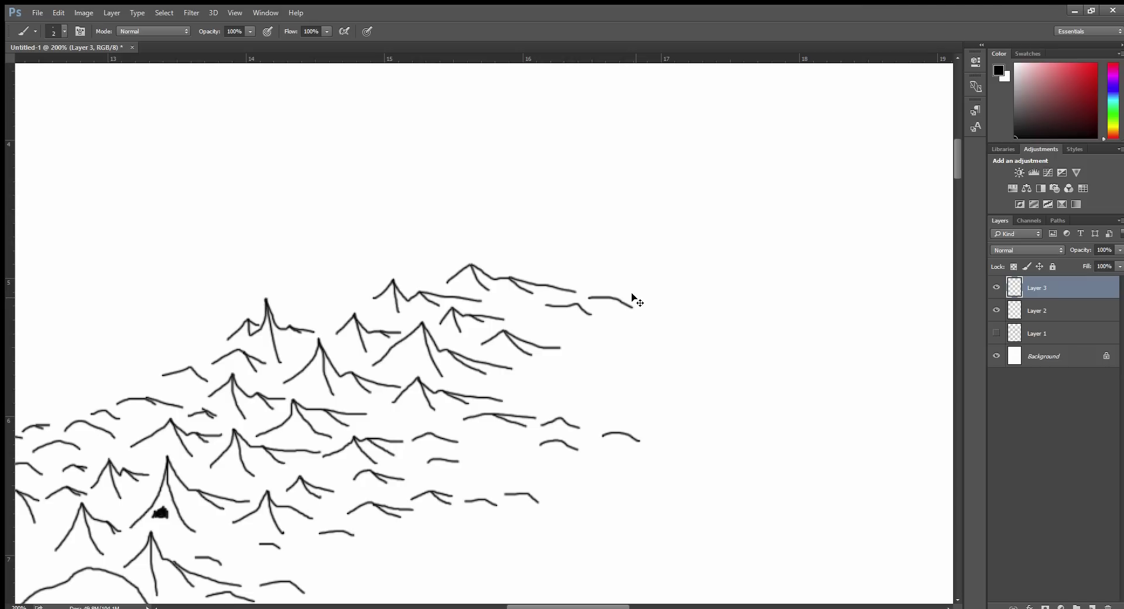
key("ctrl+minus")
key("ctrl+minus")
key("ctrl+minus")
key("ctrl+minus")
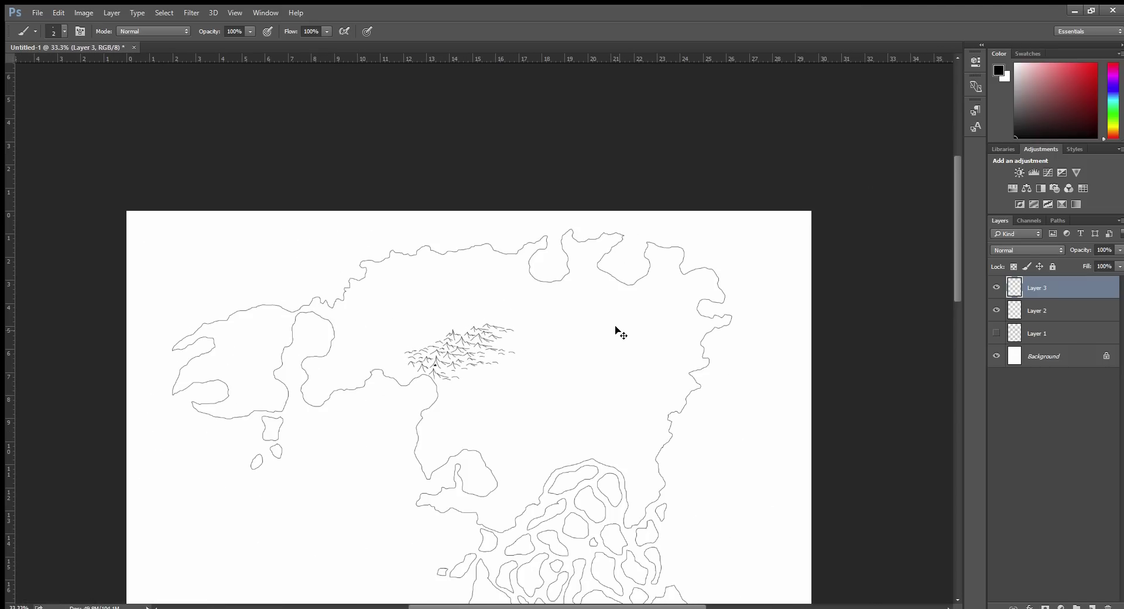
scroll(620, 331, "down", 2)
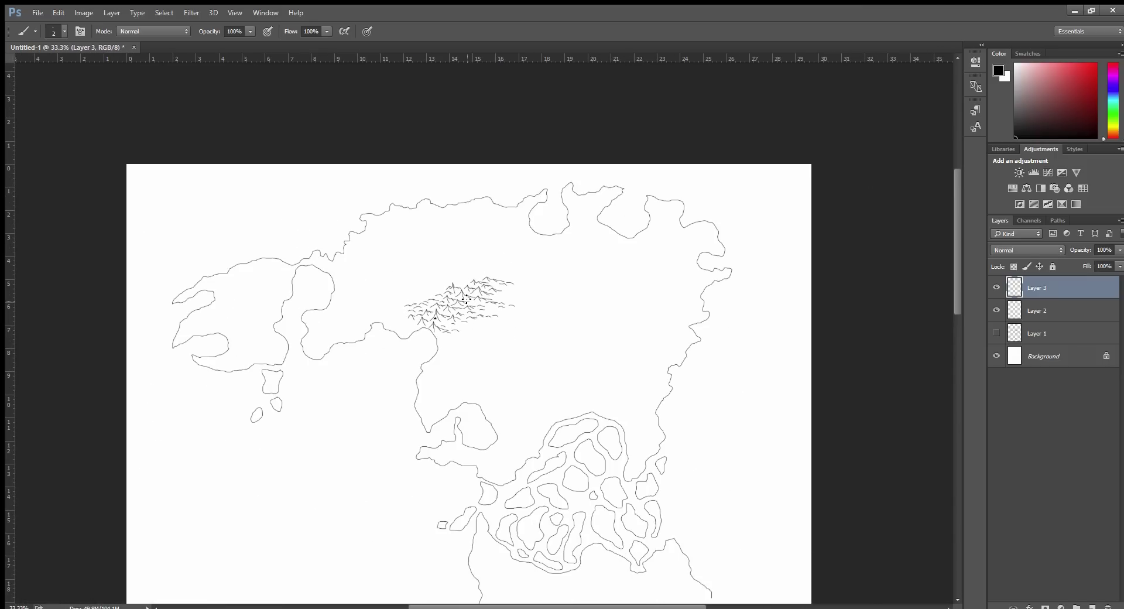